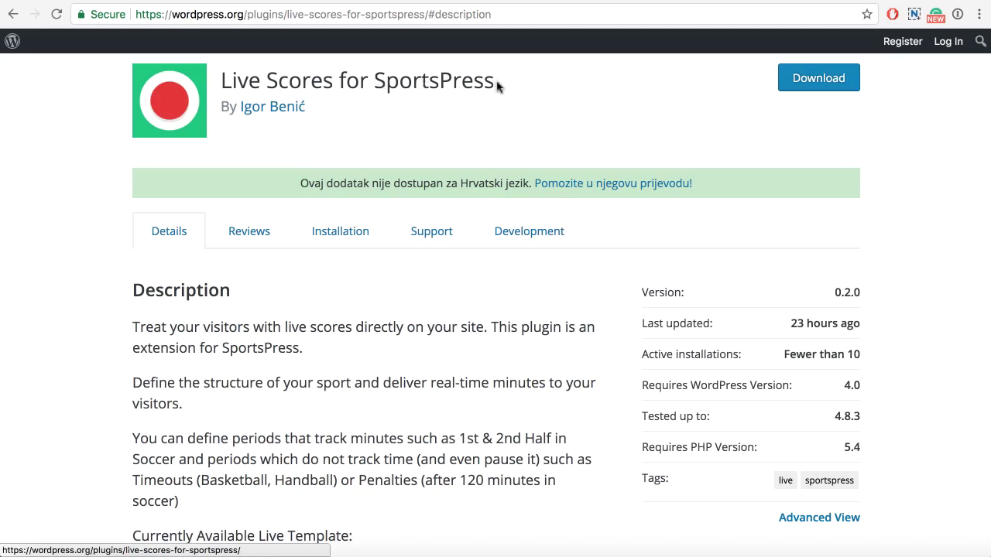
Switch to the local SportsPress admin site and check the installed plugins for SportsPress and Live Scores for SportsPress
{"action": "left_click", "coordinate": [468, 2]}
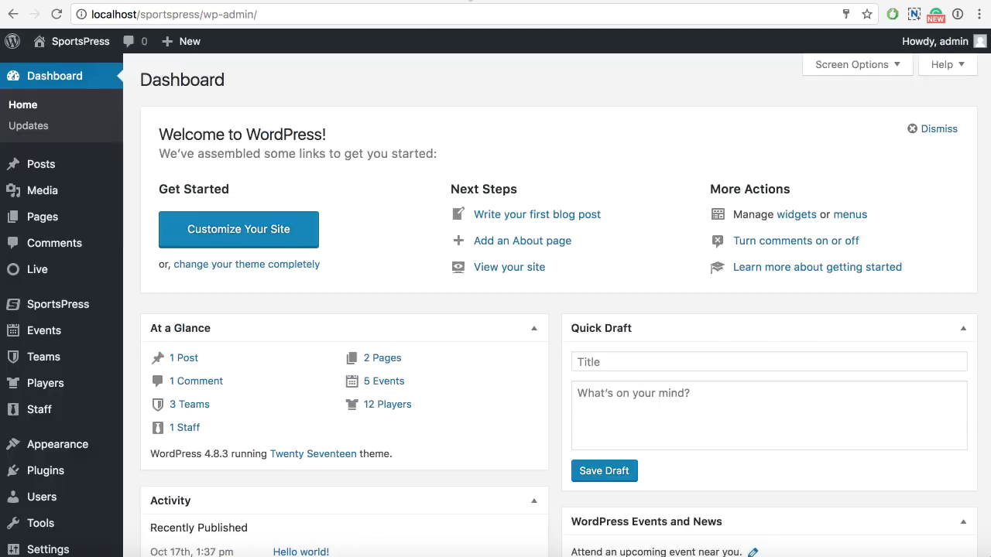
{"action": "left_click", "coordinate": [49, 474]}
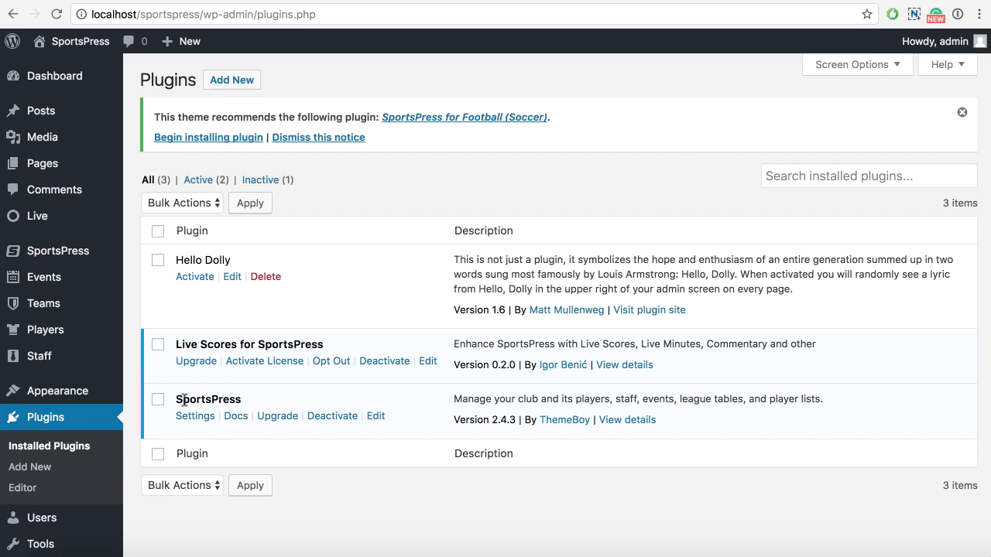
{"action": "left_click_drag", "start_coordinate": [182, 399], "coordinate": [251, 400]}
{"action": "left_click_drag", "start_coordinate": [177, 345], "coordinate": [310, 344]}
{"action": "left_click", "coordinate": [309, 345]}
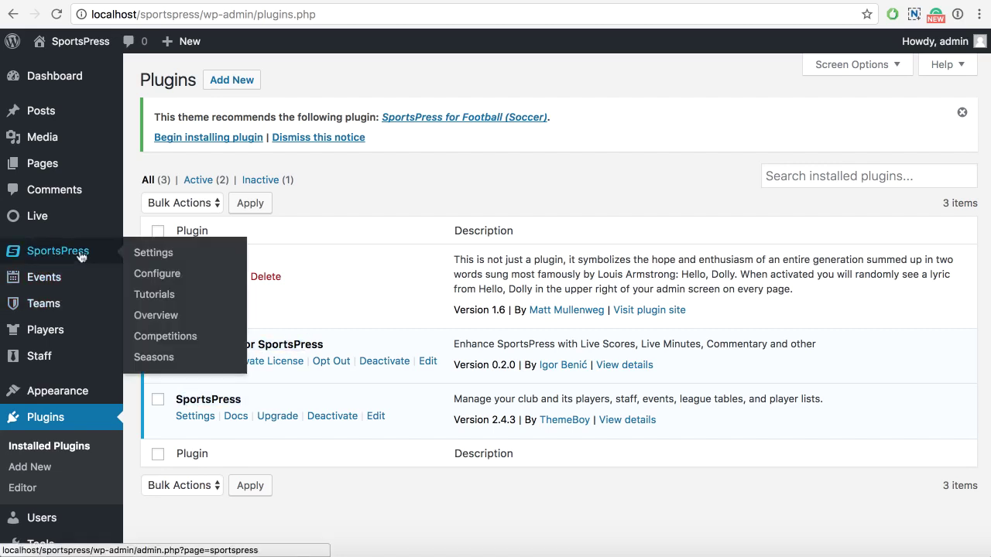
{"action": "triple_click", "coordinate": [276, 344]}
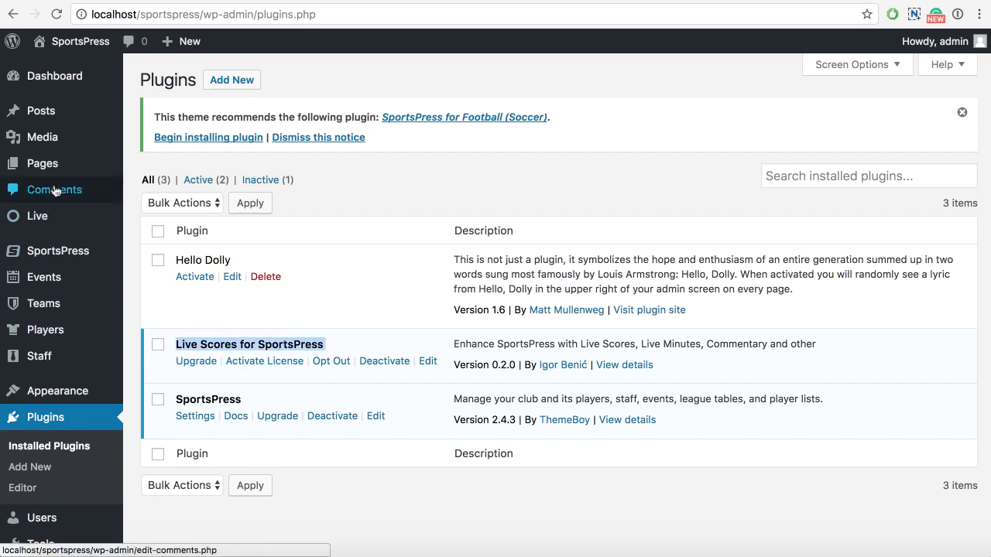
Look over the Live plugin's instructions page and go from it to the Live settings
{"action": "left_click", "coordinate": [75, 221]}
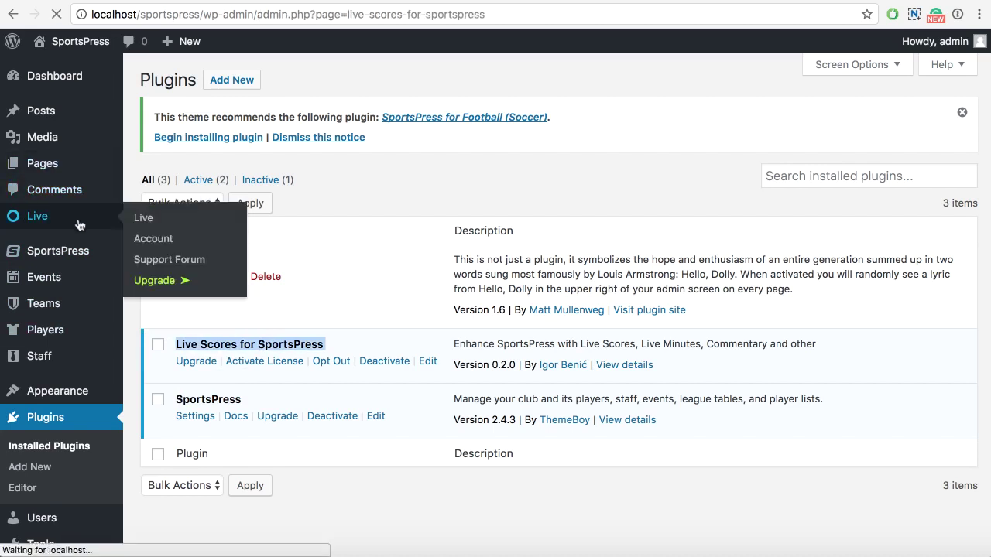
{"action": "scroll", "coordinate": [372, 239], "scroll_direction": "down", "scroll_amount": 5}
{"action": "scroll", "coordinate": [364, 235], "scroll_direction": "up", "scroll_amount": 2}
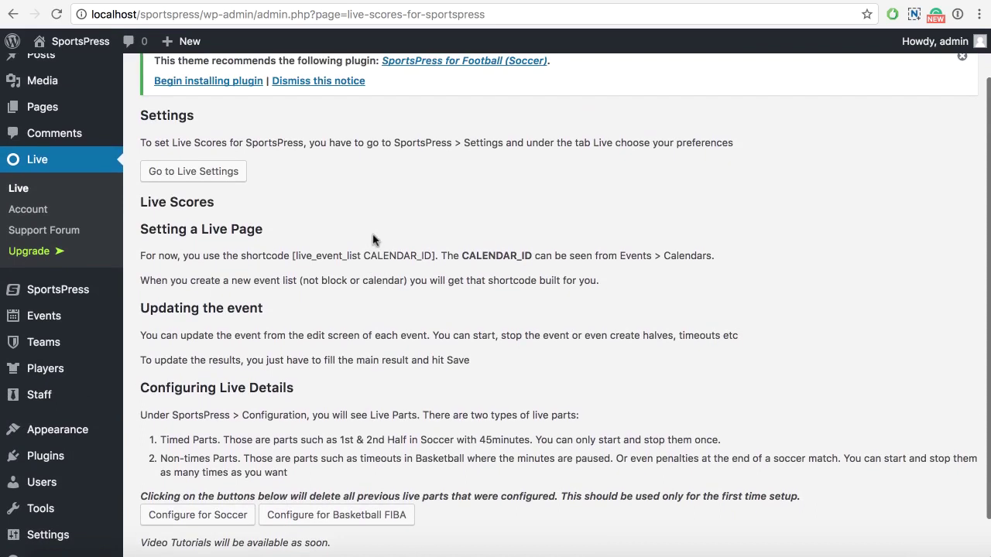
{"action": "left_click", "coordinate": [161, 177]}
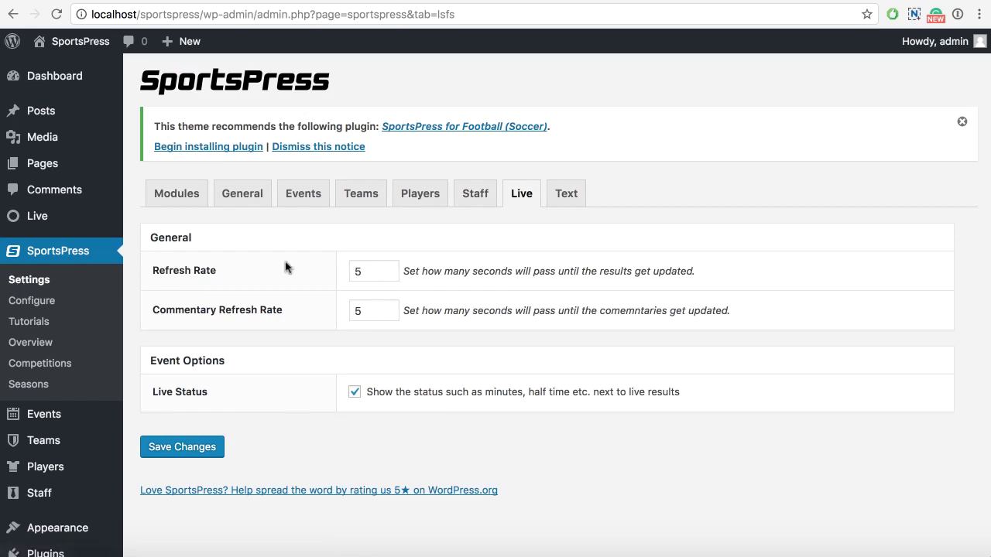
Examine the Refresh Rate, Commentary Refresh Rate and Live Status options in the Live settings
{"action": "left_click", "coordinate": [365, 271]}
{"action": "left_click", "coordinate": [500, 271]}
{"action": "left_click", "coordinate": [364, 271]}
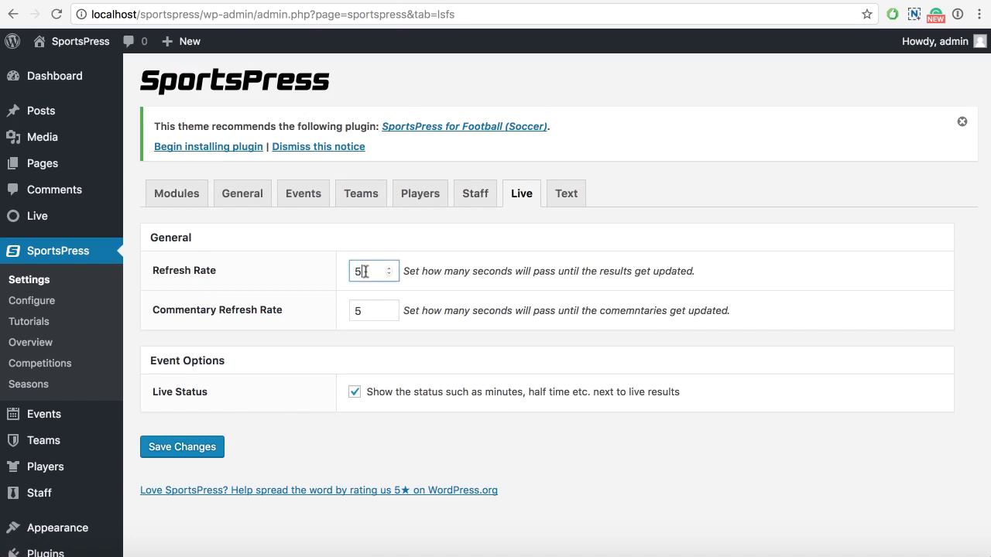
{"action": "scroll", "coordinate": [358, 271], "scroll_direction": "down", "scroll_amount": 1}
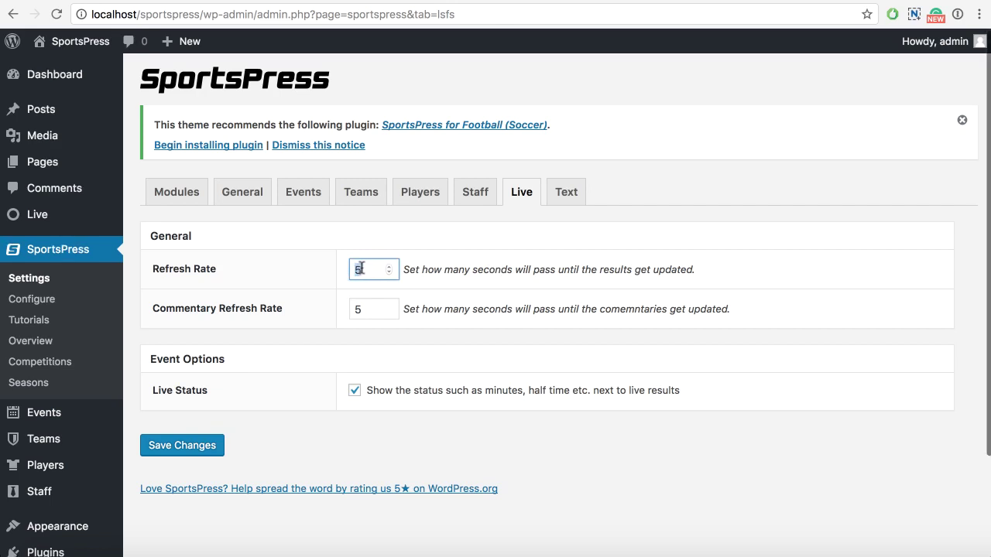
{"action": "left_click", "coordinate": [345, 270]}
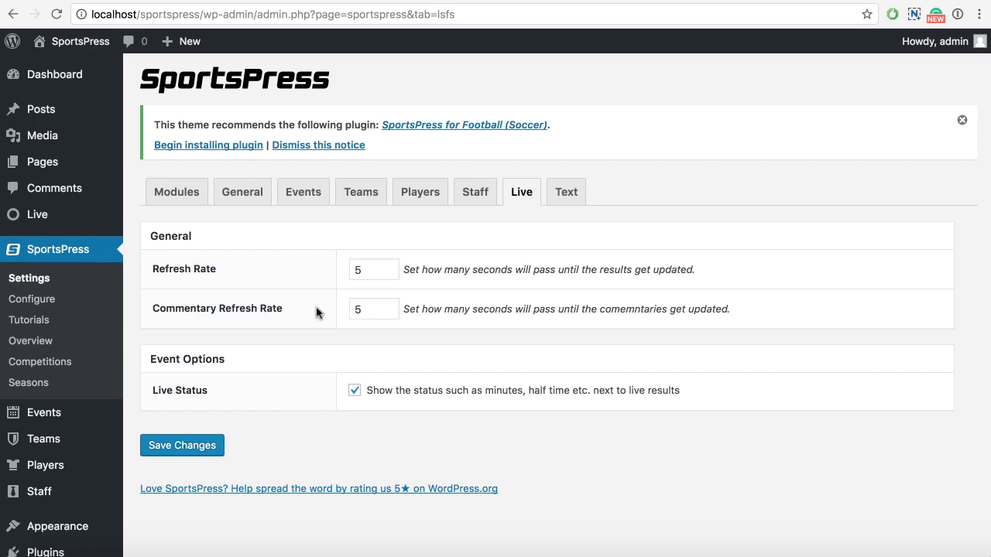
{"action": "double_click", "coordinate": [358, 310]}
{"action": "scroll", "coordinate": [275, 340], "scroll_direction": "down", "scroll_amount": 1}
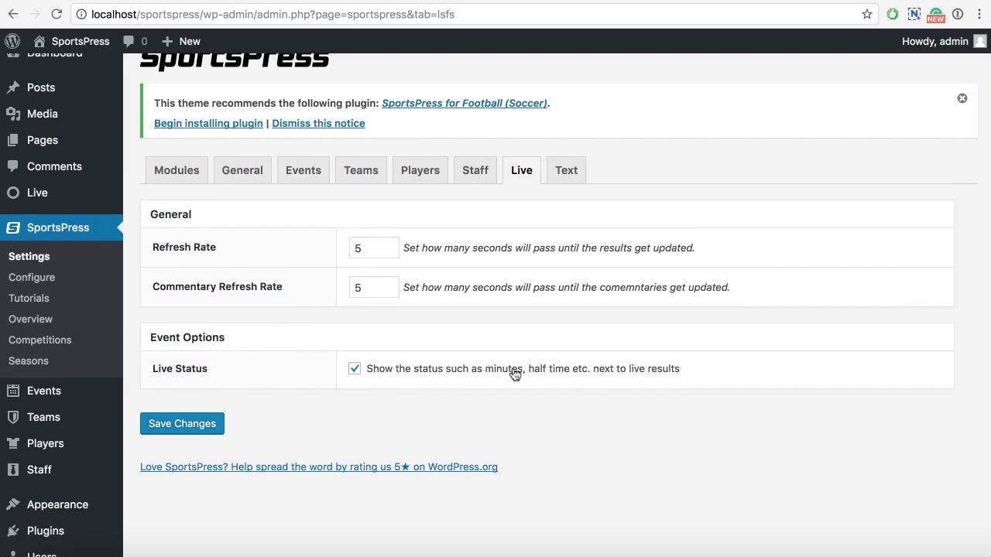
{"action": "left_click", "coordinate": [355, 374]}
{"action": "left_click", "coordinate": [356, 377]}
Set up the default live parts for soccer from the Live plugin's instructions page
{"action": "mouse_move", "coordinate": [54, 200]}
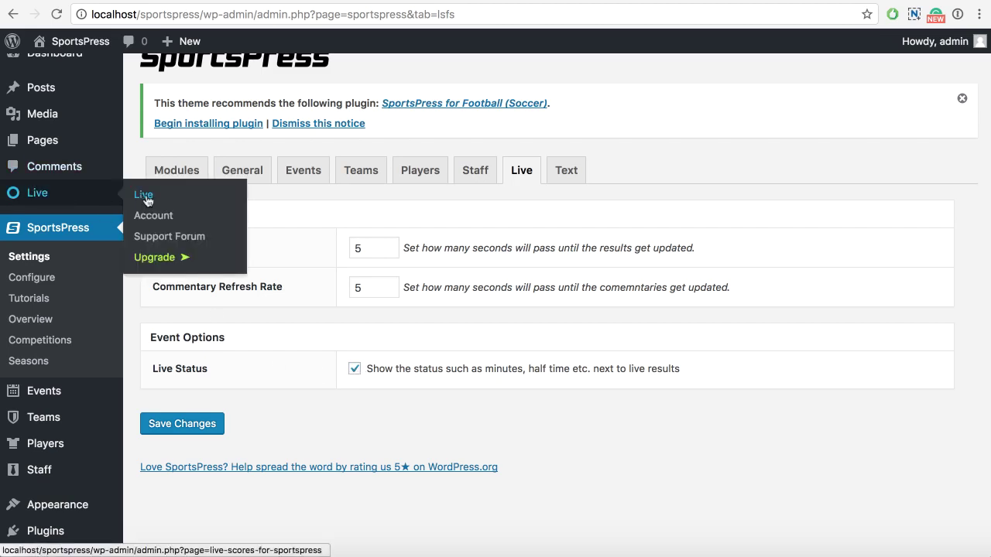
{"action": "left_click", "coordinate": [53, 201]}
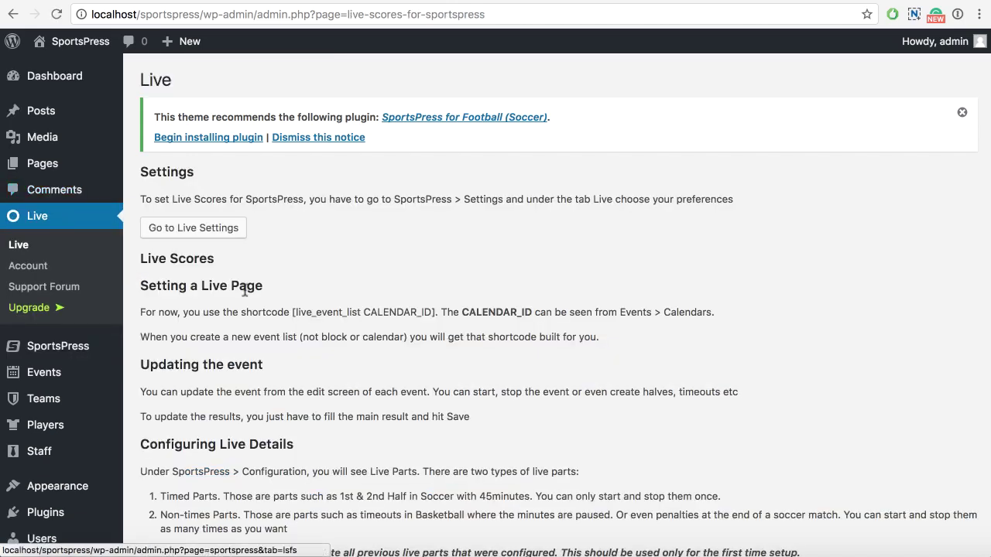
{"action": "scroll", "coordinate": [278, 309], "scroll_direction": "down", "scroll_amount": 3}
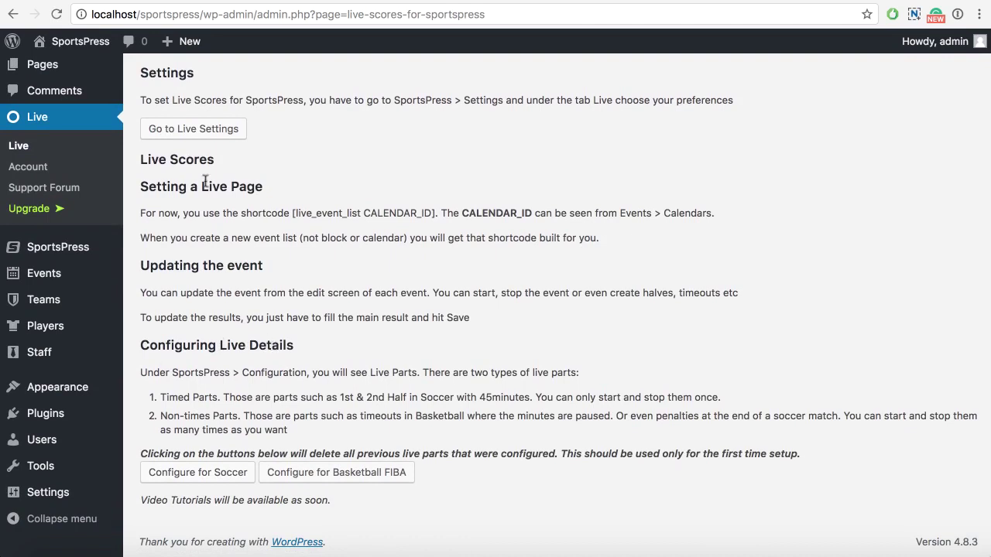
{"action": "left_click", "coordinate": [203, 479]}
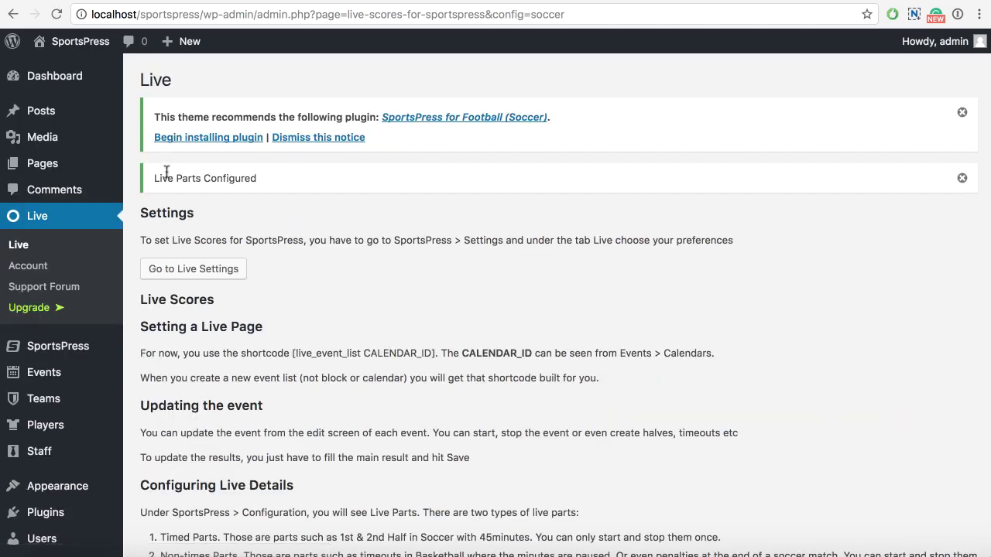
{"action": "left_click_drag", "start_coordinate": [161, 178], "coordinate": [289, 180]}
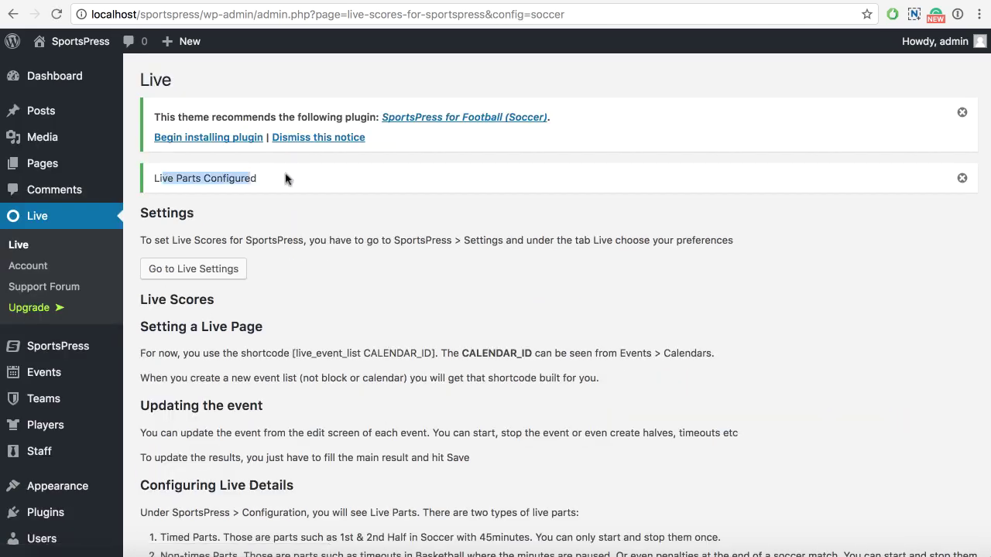
{"action": "left_click", "coordinate": [232, 203]}
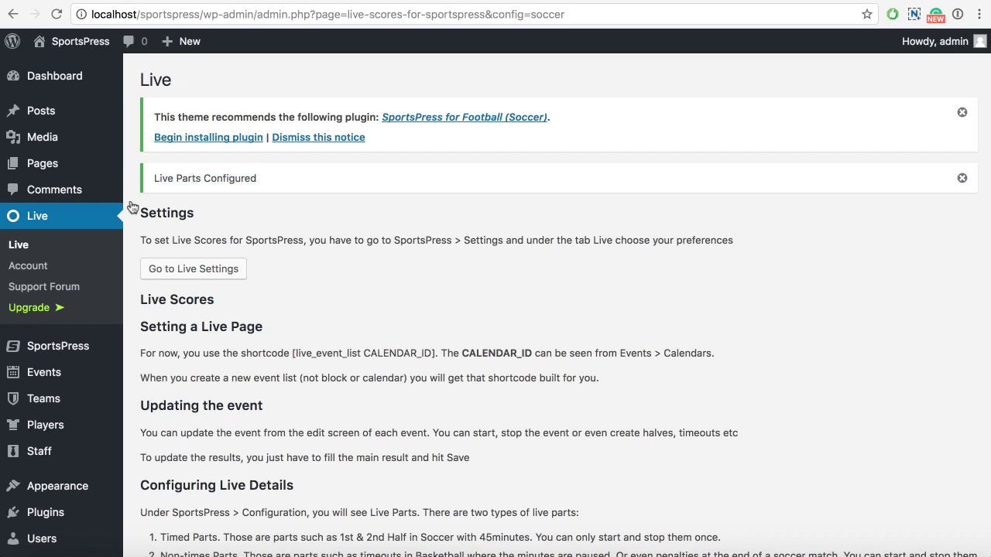
Open the SportsPress configuration and examine the names and durations of the halves in the Live Parts table
{"action": "scroll", "coordinate": [194, 204], "scroll_direction": "down", "scroll_amount": 2}
{"action": "mouse_move", "coordinate": [80, 286]}
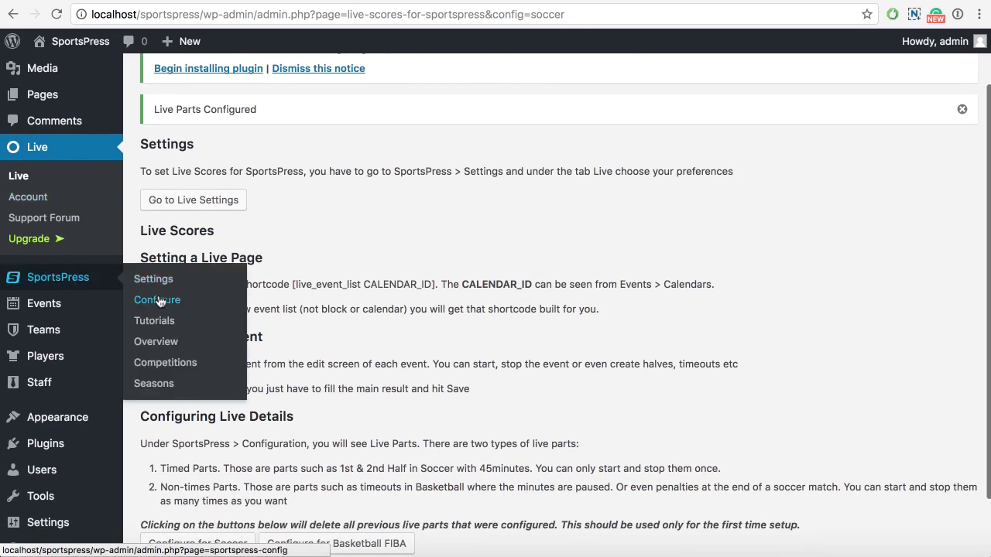
{"action": "left_click", "coordinate": [159, 301]}
{"action": "scroll", "coordinate": [180, 296], "scroll_direction": "down", "scroll_amount": 15}
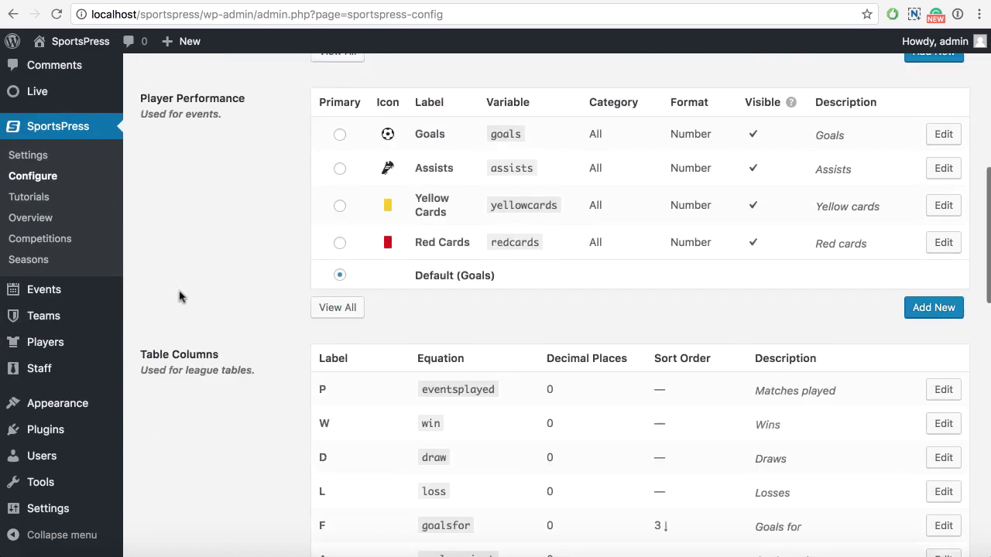
{"action": "scroll", "coordinate": [180, 296], "scroll_direction": "down", "scroll_amount": 10}
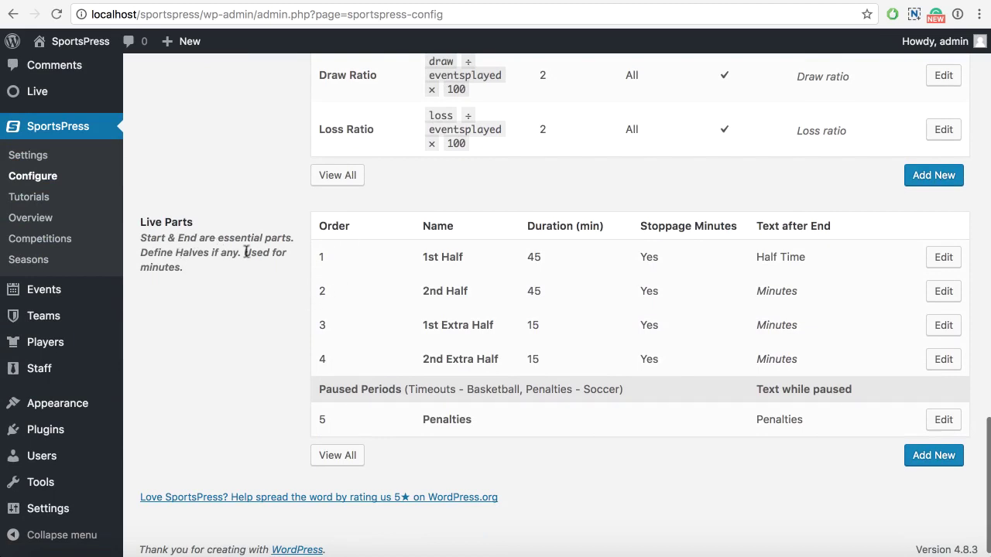
{"action": "scroll", "coordinate": [377, 342], "scroll_direction": "down", "scroll_amount": 1}
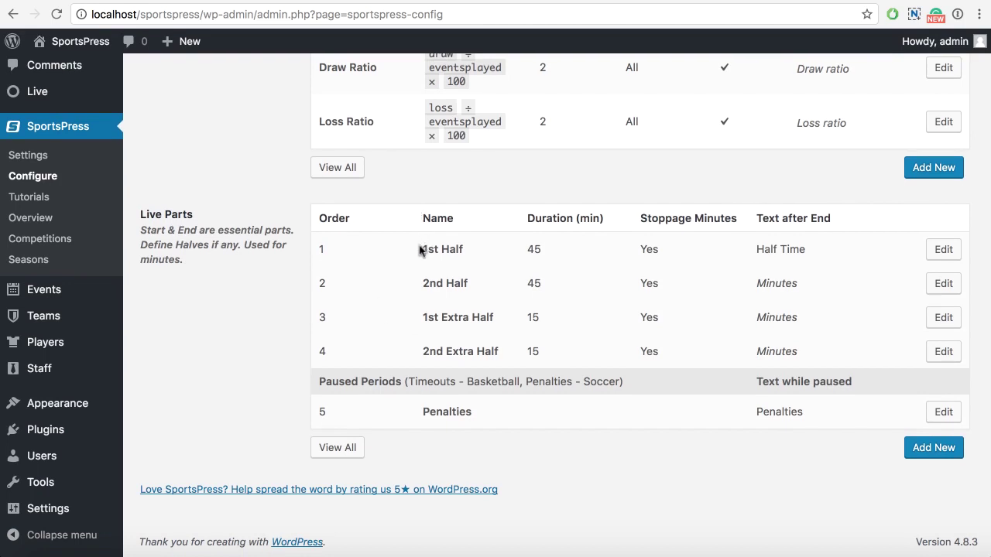
{"action": "left_click_drag", "start_coordinate": [425, 246], "coordinate": [462, 246]}
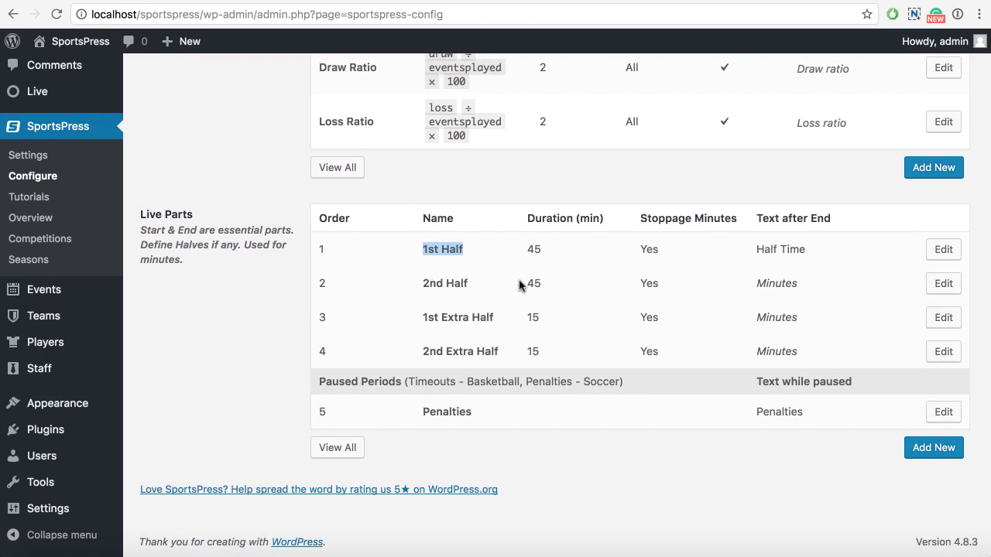
{"action": "left_click_drag", "start_coordinate": [438, 315], "coordinate": [492, 313]}
{"action": "left_click", "coordinate": [531, 317]}
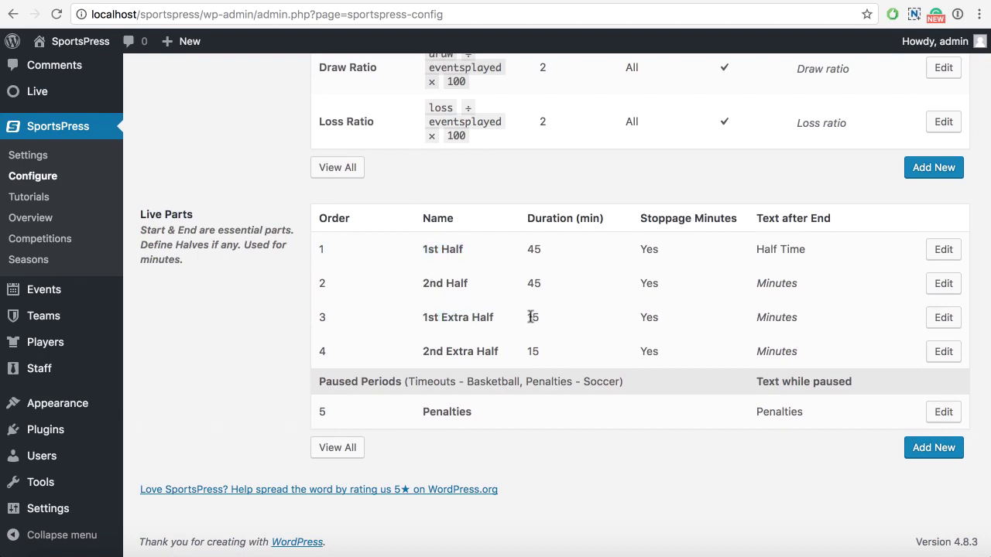
{"action": "left_click_drag", "start_coordinate": [442, 350], "coordinate": [530, 350]}
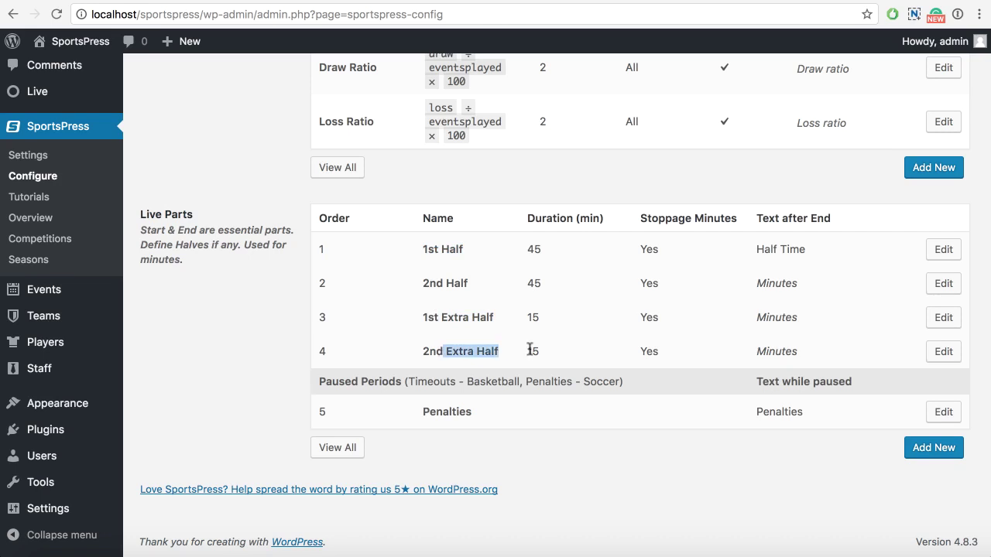
{"action": "left_click", "coordinate": [530, 351]}
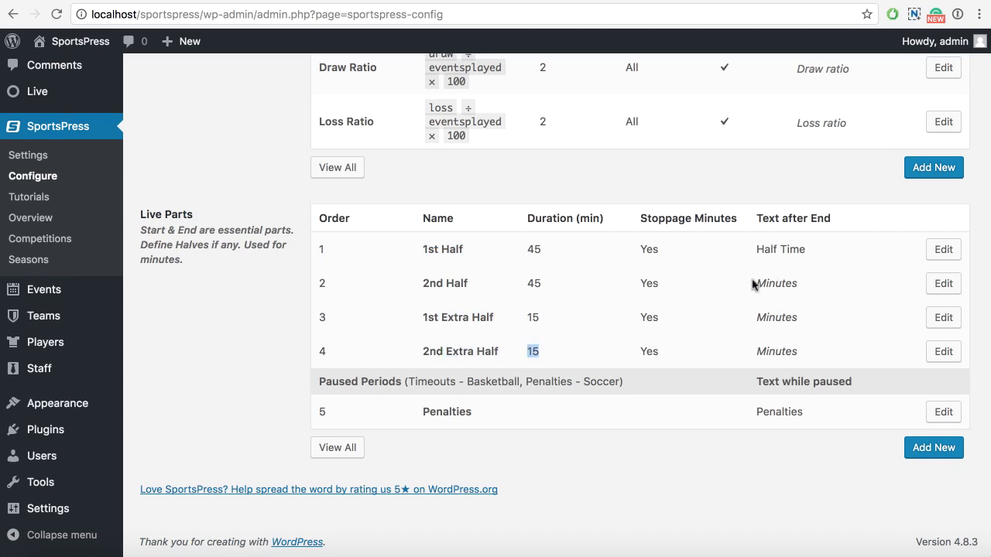
Open the 1st Half live part, examine its type and Text After options, and return to the configuration without saving
{"action": "left_click", "coordinate": [941, 250]}
{"action": "scroll", "coordinate": [670, 310], "scroll_direction": "down", "scroll_amount": 5}
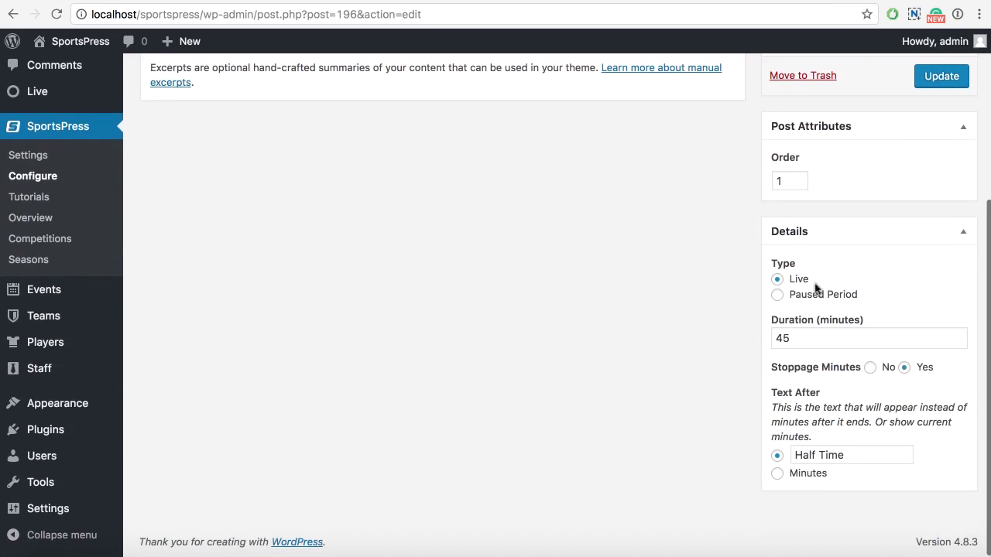
{"action": "left_click", "coordinate": [793, 299]}
{"action": "left_click", "coordinate": [800, 282]}
{"action": "scroll", "coordinate": [739, 385], "scroll_direction": "down", "scroll_amount": 1}
{"action": "left_click_drag", "start_coordinate": [776, 405], "coordinate": [846, 433]}
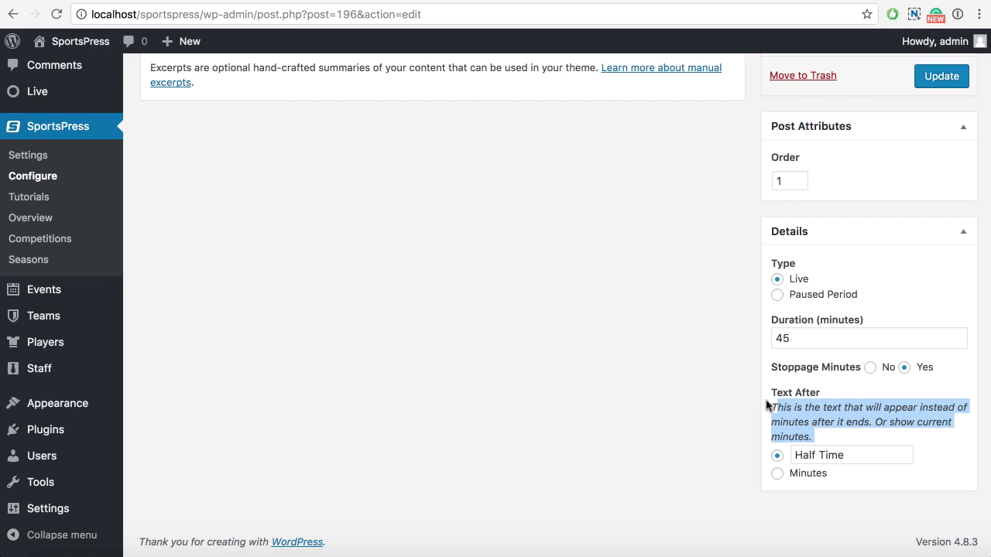
{"action": "scroll", "coordinate": [755, 393], "scroll_direction": "up", "scroll_amount": 2}
{"action": "scroll", "coordinate": [755, 393], "scroll_direction": "down", "scroll_amount": 2}
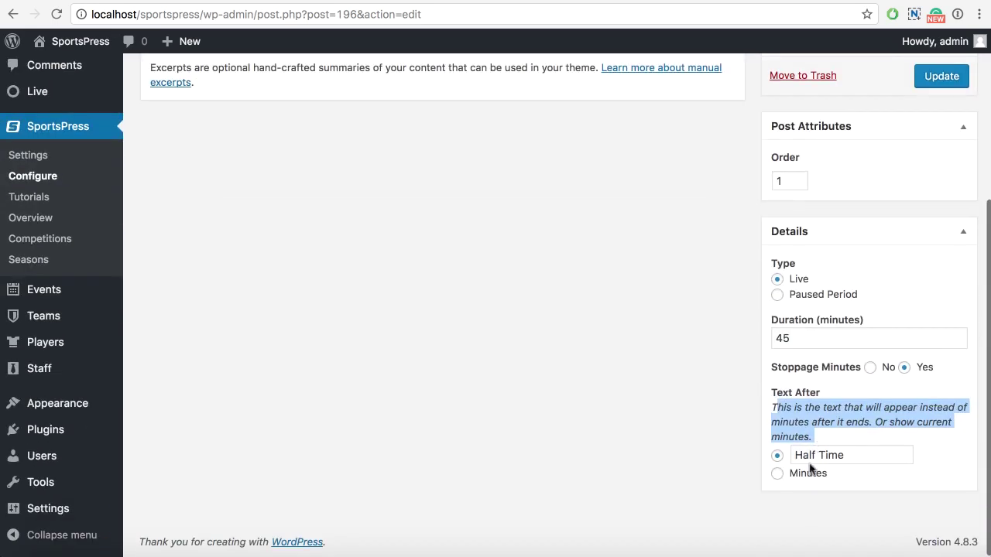
{"action": "scroll", "coordinate": [832, 433], "scroll_direction": "up", "scroll_amount": 6}
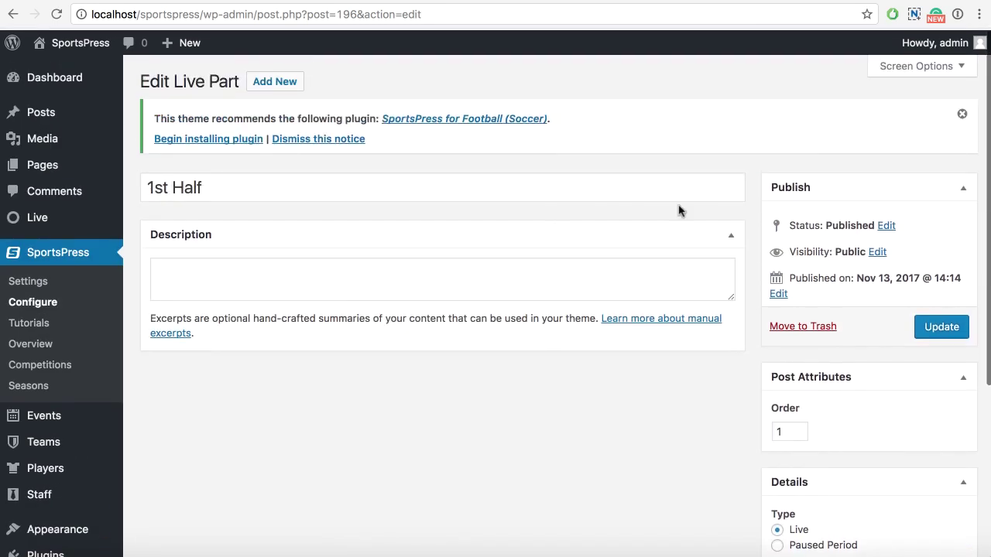
{"action": "left_click", "coordinate": [14, 19]}
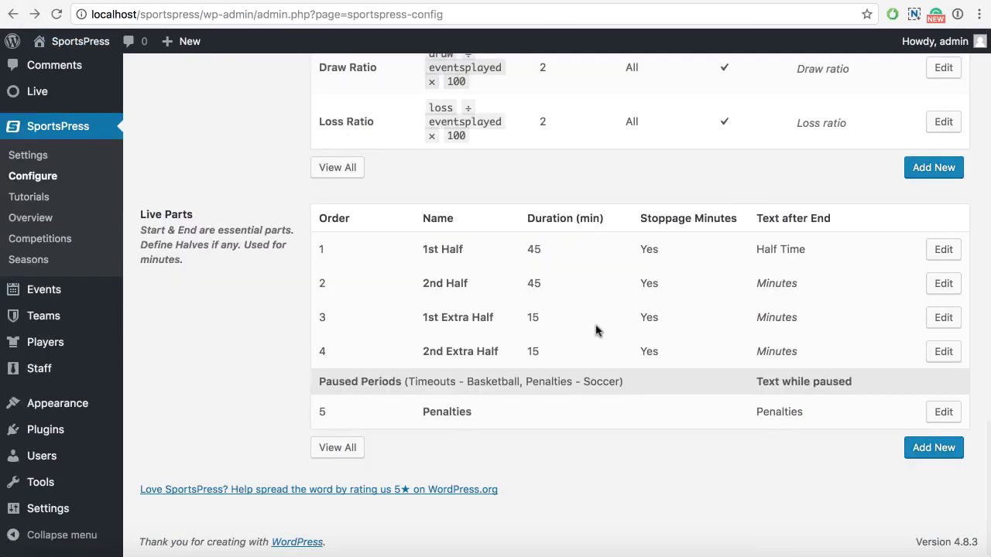
Review the Text after End entries for the 2nd Half and both extra halves, plus the Penalties paused period
{"action": "double_click", "coordinate": [772, 282]}
{"action": "double_click", "coordinate": [775, 317]}
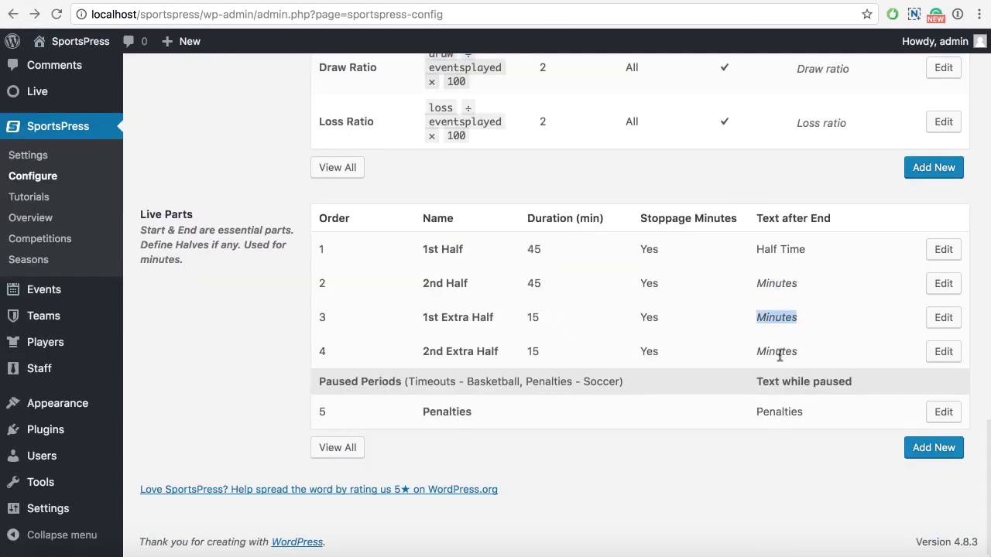
{"action": "double_click", "coordinate": [778, 351]}
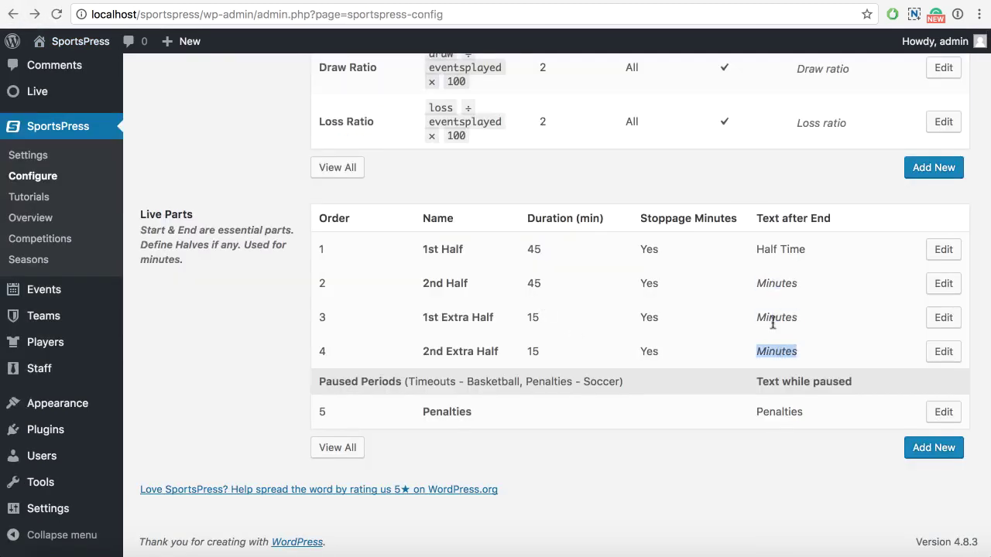
{"action": "double_click", "coordinate": [764, 284]}
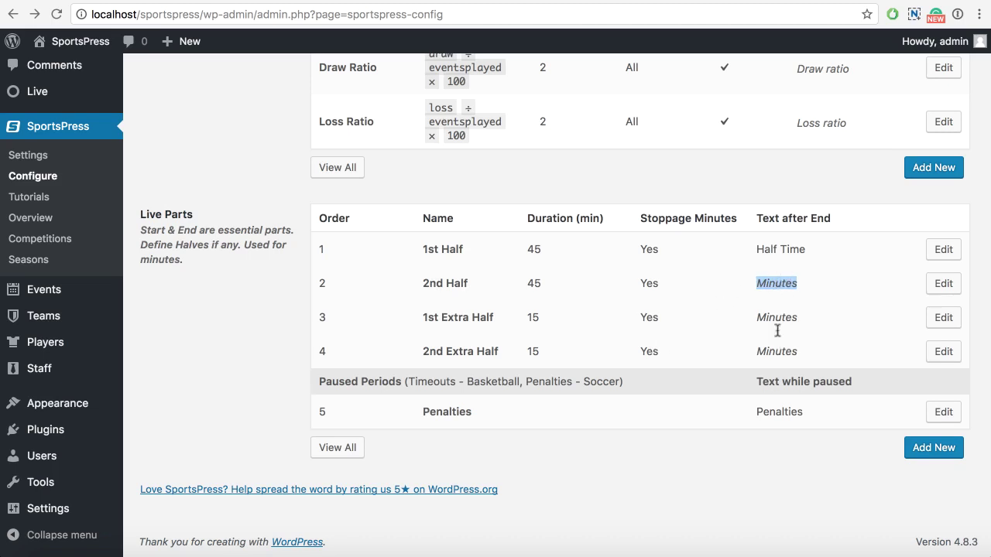
{"action": "left_click", "coordinate": [785, 280]}
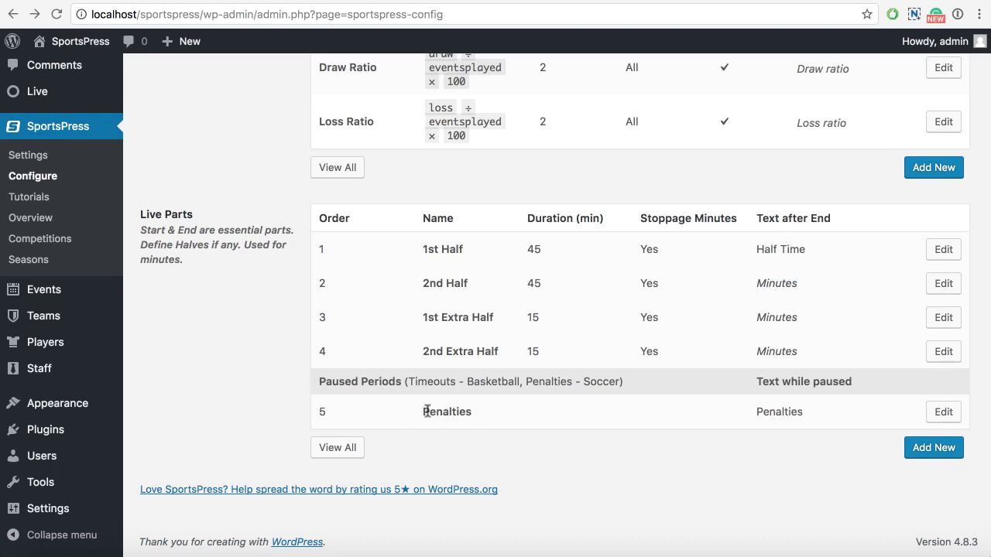
{"action": "left_click_drag", "start_coordinate": [423, 412], "coordinate": [490, 417]}
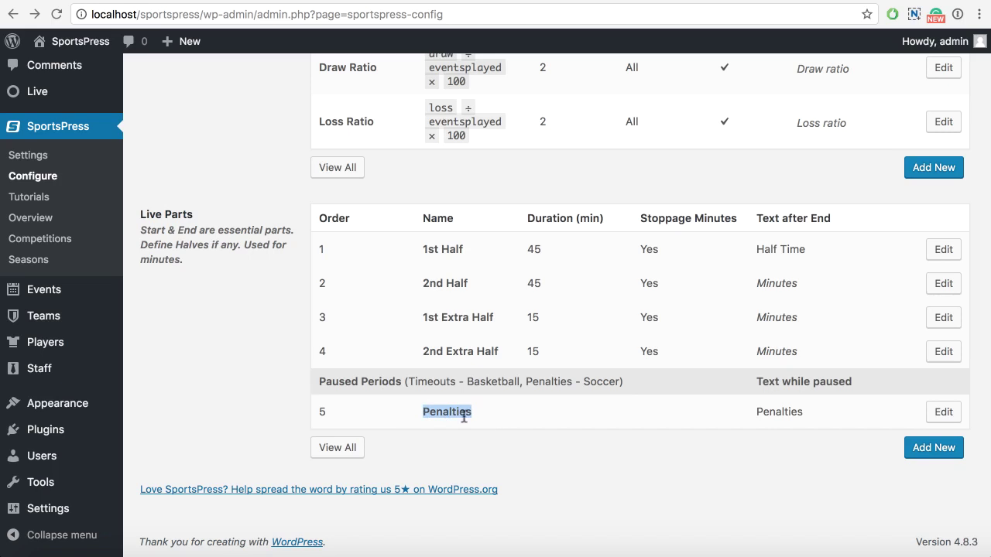
Examine the name of the Penalties paused period and its Text while paused entry in the Live Parts table
{"action": "triple_click", "coordinate": [765, 383]}
{"action": "double_click", "coordinate": [788, 410]}
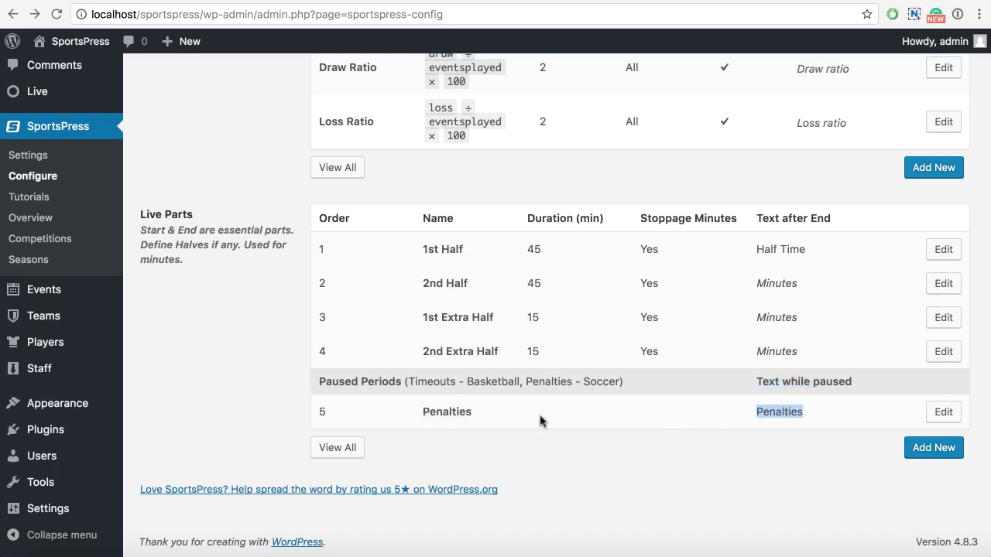
{"action": "double_click", "coordinate": [459, 411]}
{"action": "left_click", "coordinate": [475, 415]}
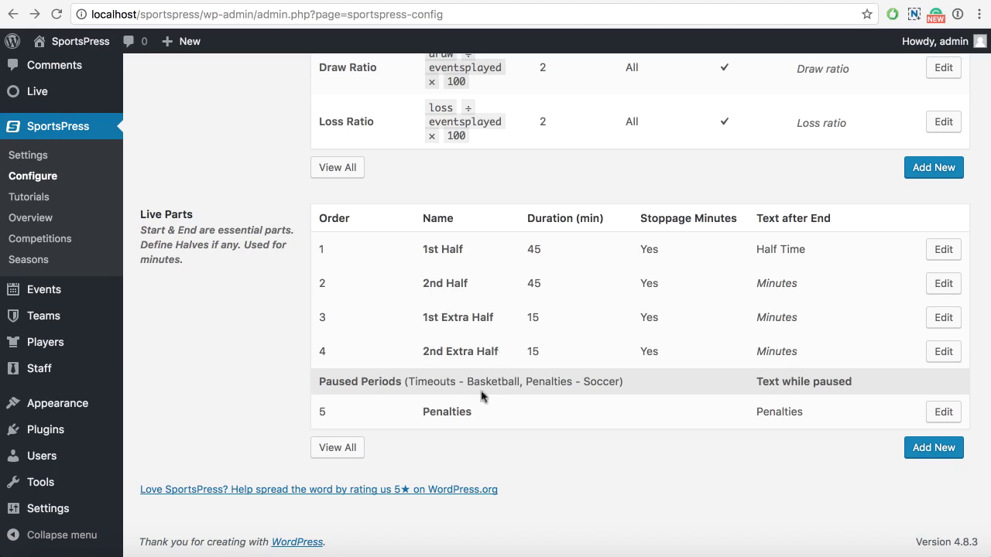
{"action": "double_click", "coordinate": [443, 414]}
{"action": "left_click", "coordinate": [386, 405]}
Set up the default live parts for Basketball FIBA from the Live plugin's instructions page
{"action": "left_click", "coordinate": [37, 91]}
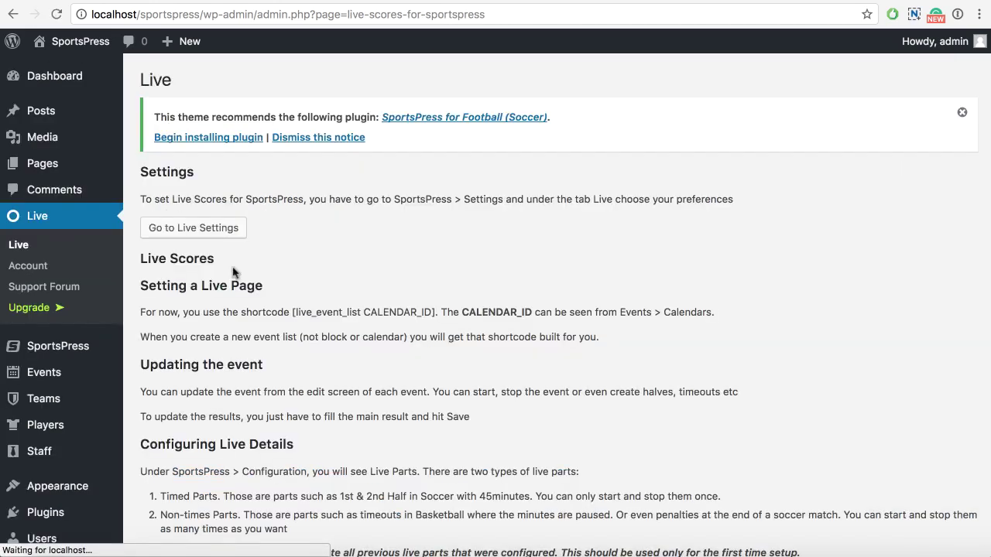
{"action": "scroll", "coordinate": [232, 273], "scroll_direction": "down", "scroll_amount": 3}
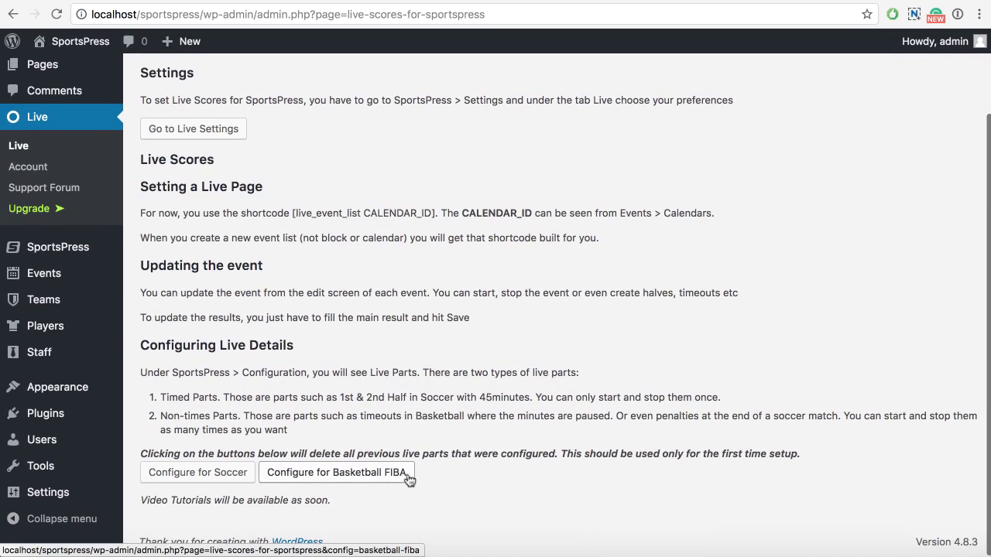
{"action": "left_click", "coordinate": [354, 481]}
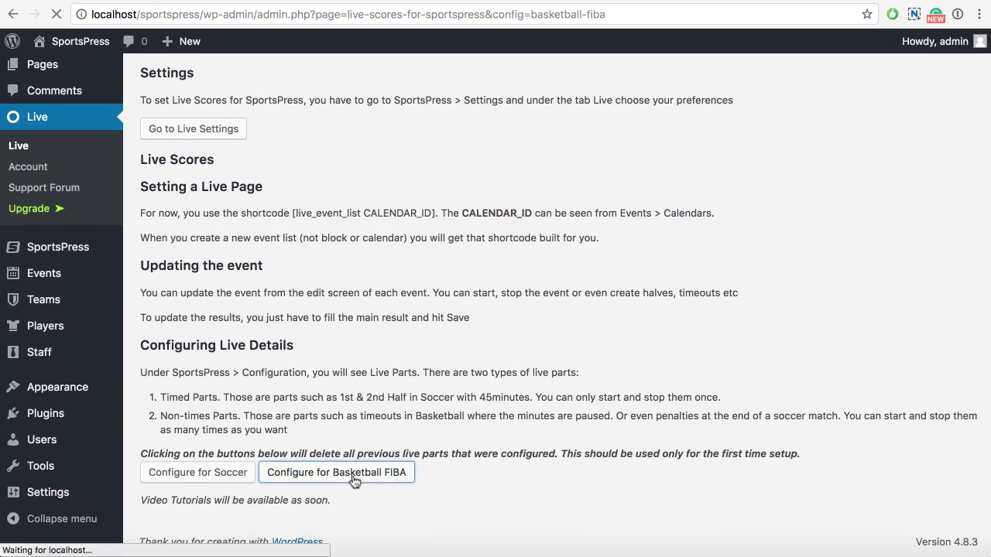
{"action": "scroll", "coordinate": [65, 292], "scroll_direction": "down", "scroll_amount": 1}
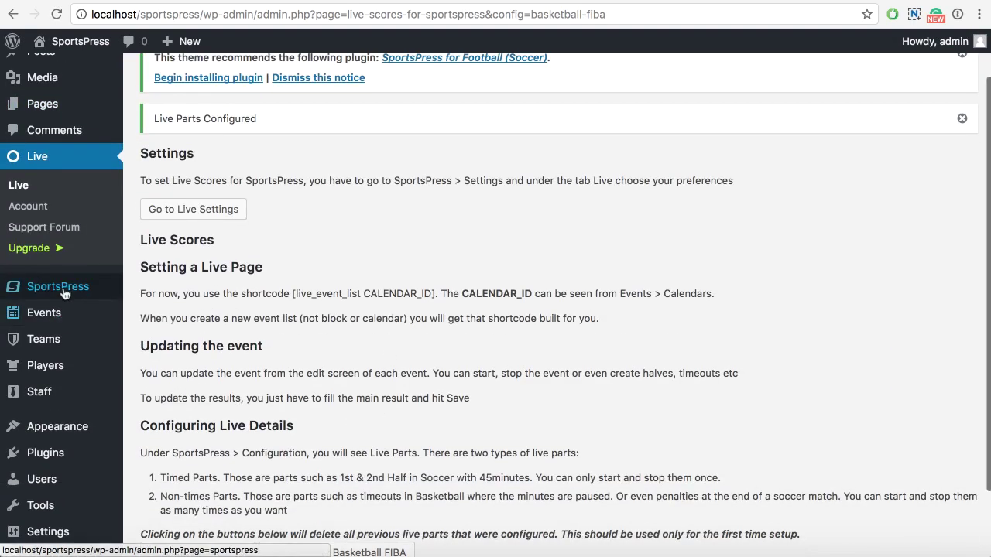
Open the SportsPress configuration and examine the names and durations of the quarters and overtimes in the Live Parts table
{"action": "mouse_move", "coordinate": [65, 293]}
{"action": "left_click", "coordinate": [143, 309]}
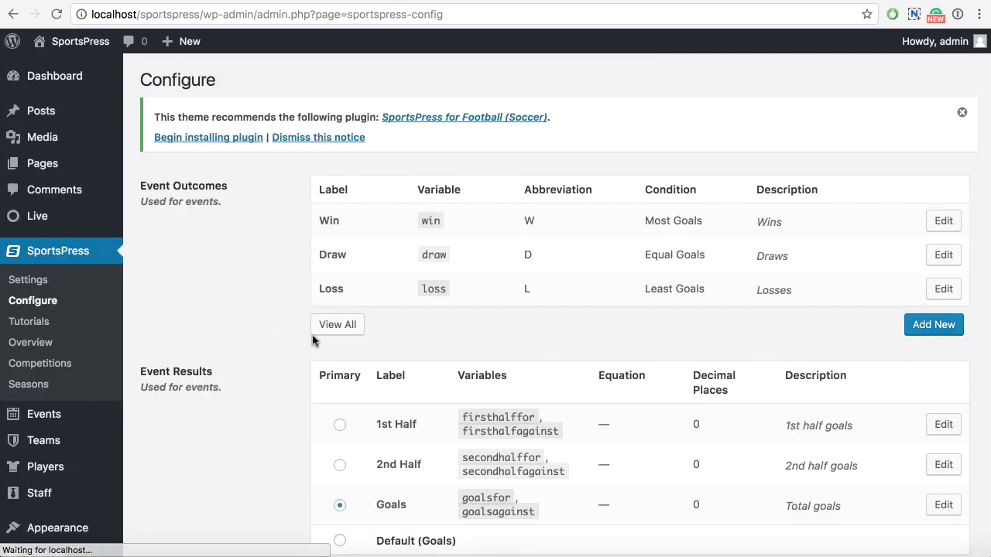
{"action": "scroll", "coordinate": [313, 340], "scroll_direction": "down", "scroll_amount": 15}
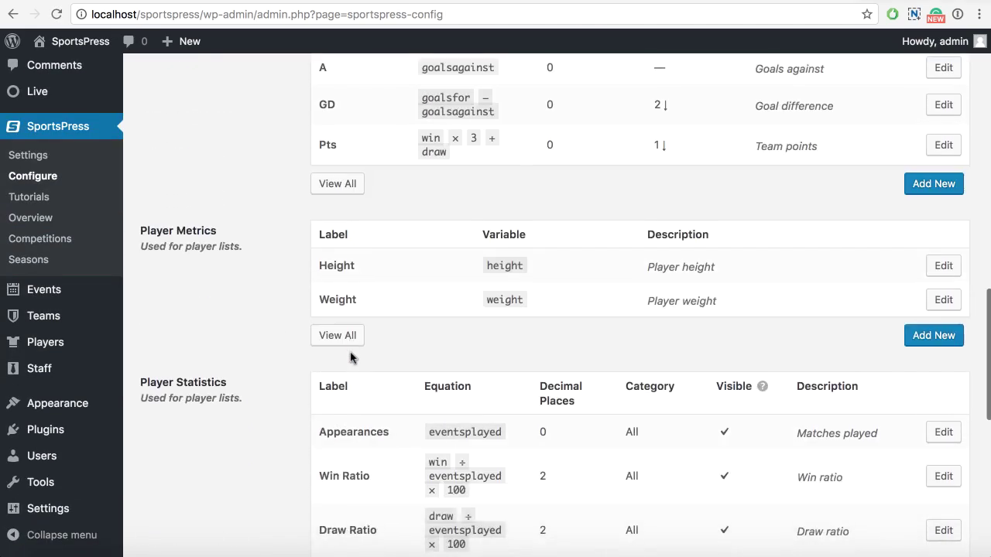
{"action": "scroll", "coordinate": [350, 356], "scroll_direction": "down", "scroll_amount": 5}
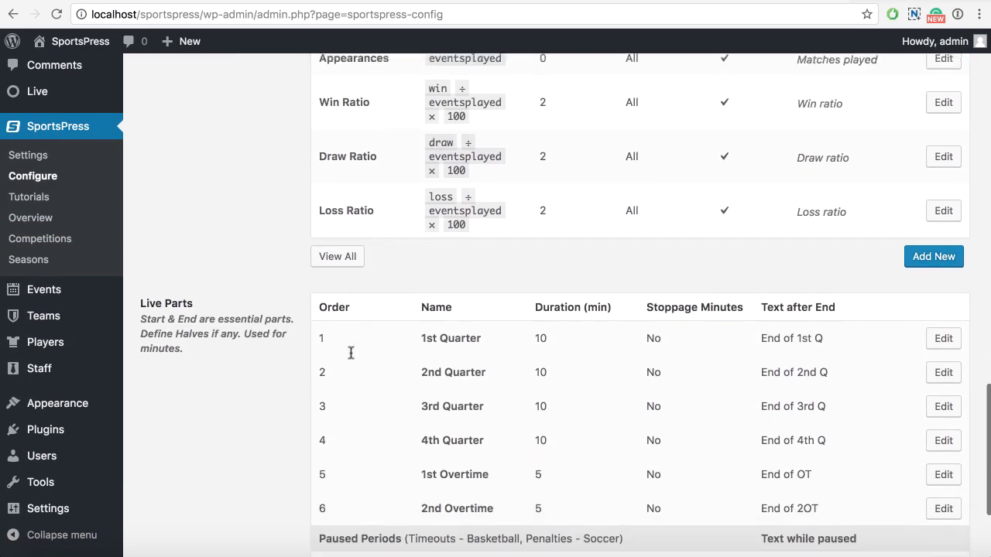
{"action": "scroll", "coordinate": [350, 353], "scroll_direction": "down", "scroll_amount": 1}
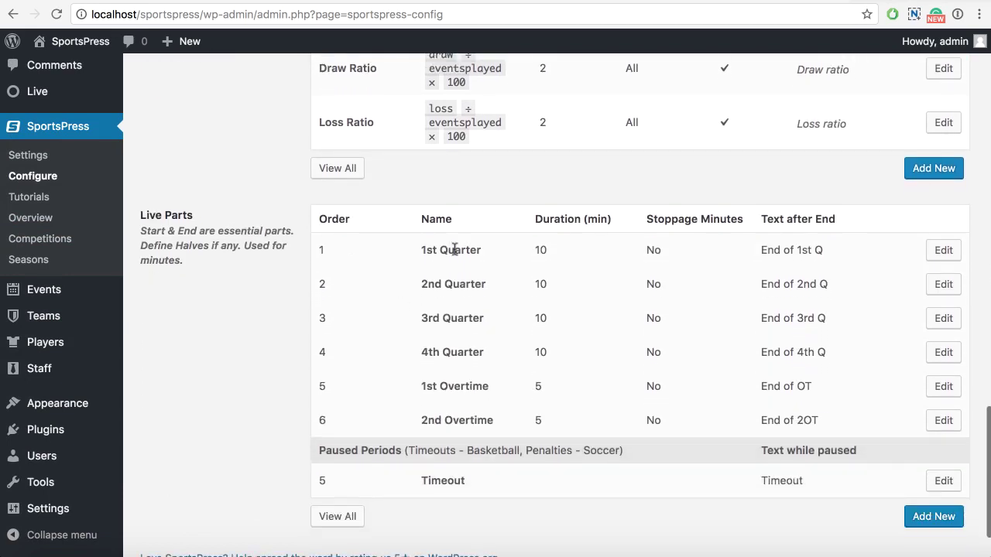
{"action": "double_click", "coordinate": [540, 249]}
{"action": "left_click", "coordinate": [540, 249]}
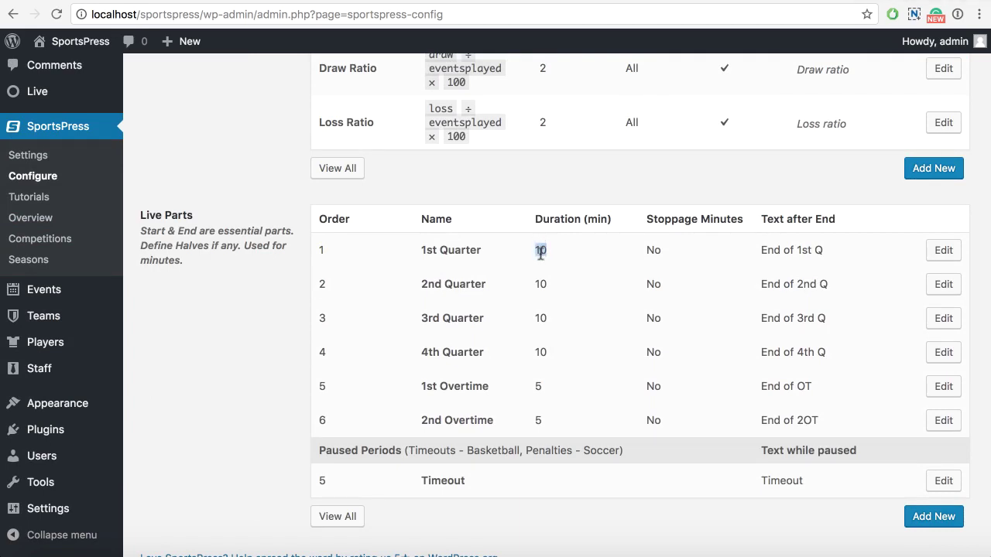
{"action": "double_click", "coordinate": [544, 249]}
{"action": "left_click", "coordinate": [455, 442]}
{"action": "left_click_drag", "start_coordinate": [422, 391], "coordinate": [498, 393]}
{"action": "left_click", "coordinate": [536, 388]}
{"action": "left_click", "coordinate": [445, 420]}
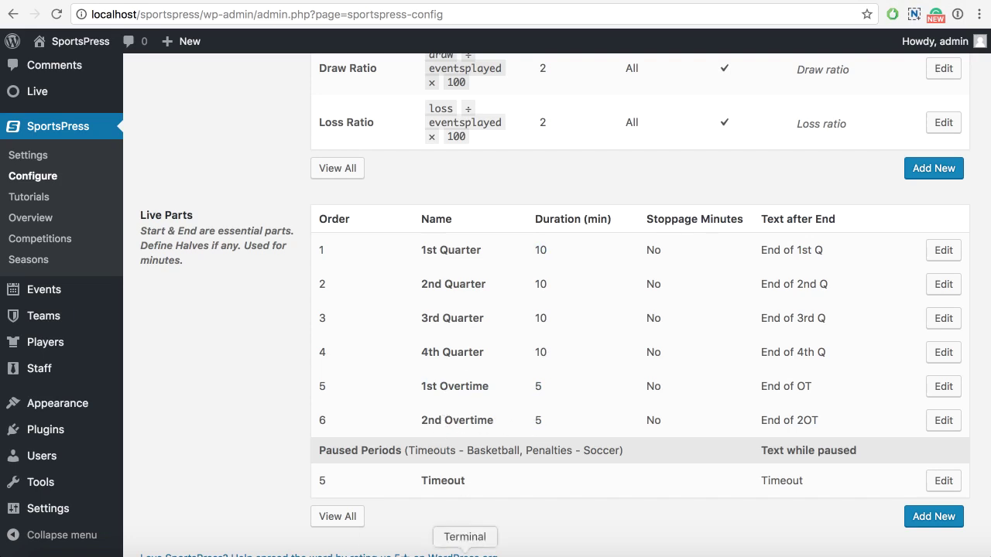
Review the Timeout paused period with its Text while paused entry, and compare it with the four quarters
{"action": "scroll", "coordinate": [466, 381], "scroll_direction": "down", "scroll_amount": 2}
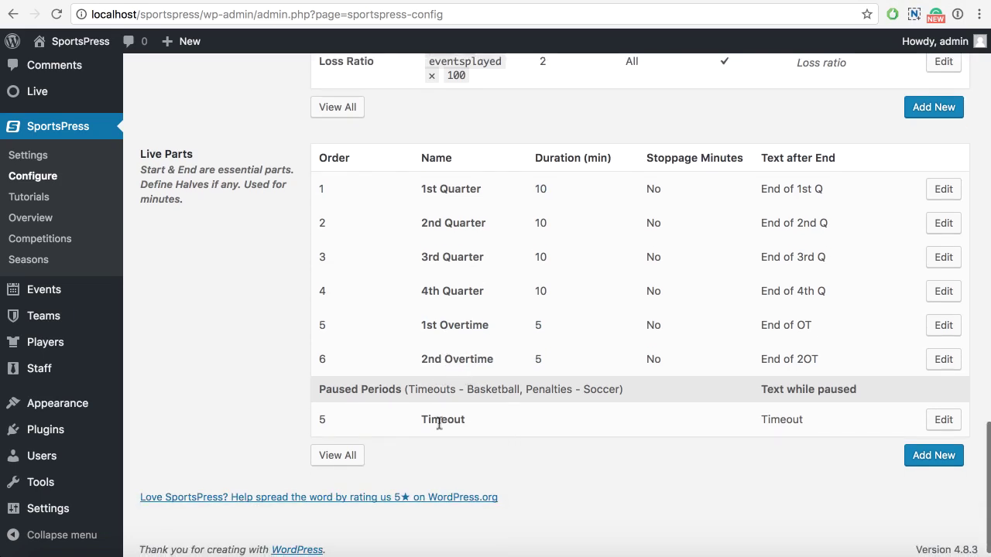
{"action": "double_click", "coordinate": [440, 419]}
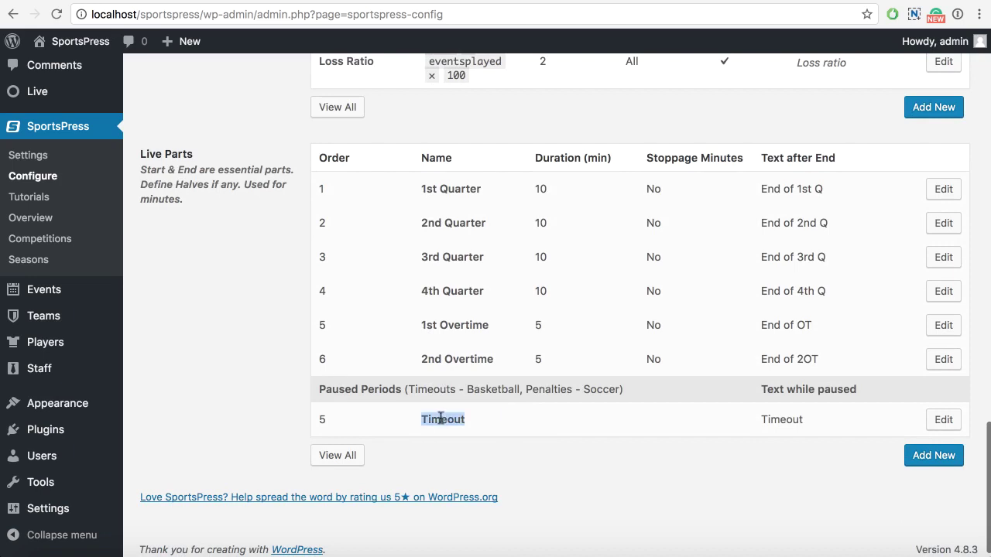
{"action": "double_click", "coordinate": [793, 418]}
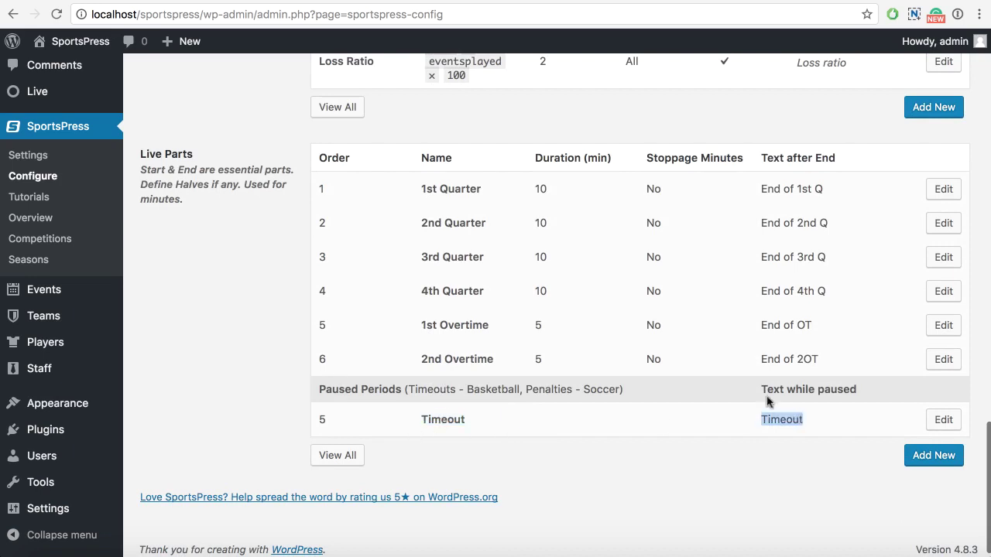
{"action": "left_click", "coordinate": [469, 465]}
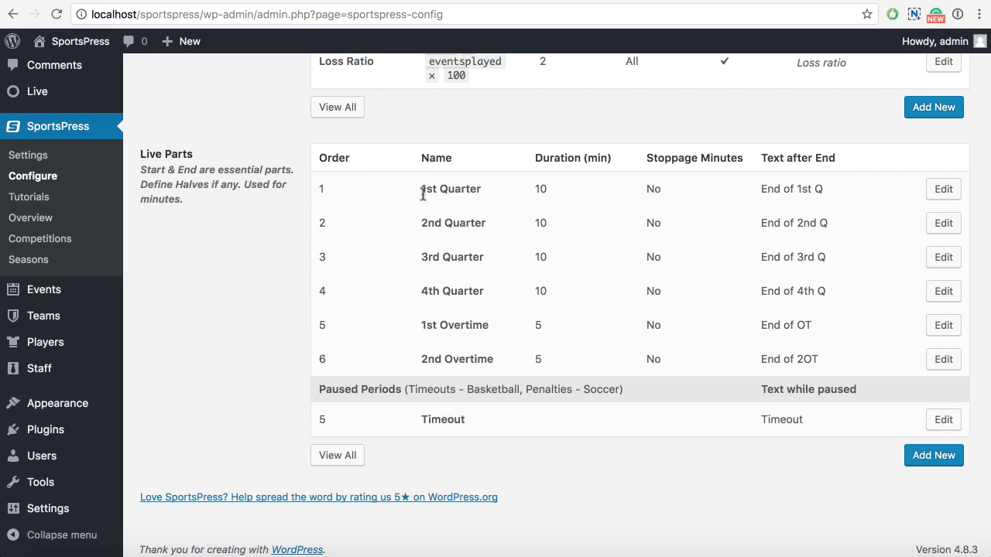
{"action": "left_click_drag", "start_coordinate": [421, 189], "coordinate": [522, 352]}
{"action": "left_click", "coordinate": [517, 355]}
{"action": "scroll", "coordinate": [517, 356], "scroll_direction": "up", "scroll_amount": 3}
{"action": "scroll", "coordinate": [410, 354], "scroll_direction": "down", "scroll_amount": 4}
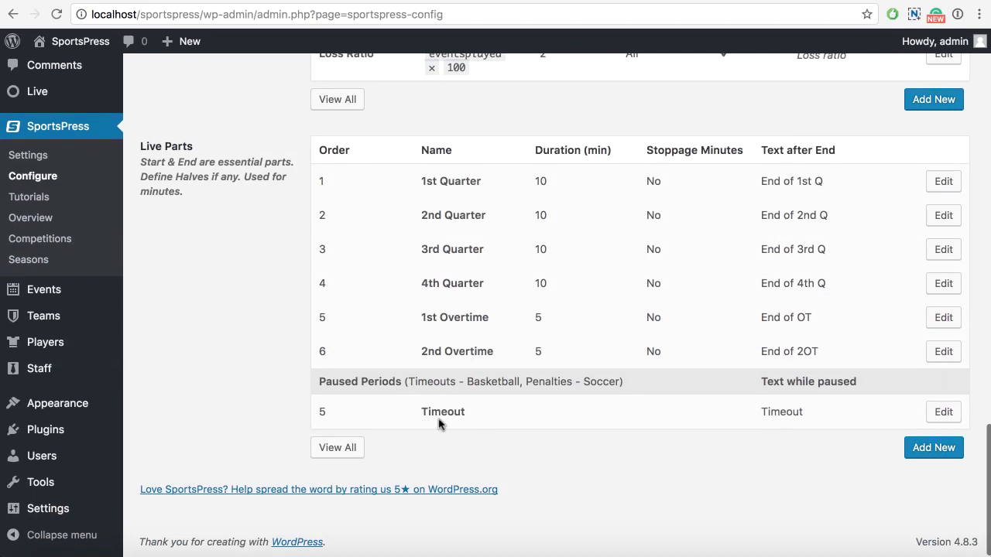
{"action": "scroll", "coordinate": [379, 377], "scroll_direction": "up", "scroll_amount": 12}
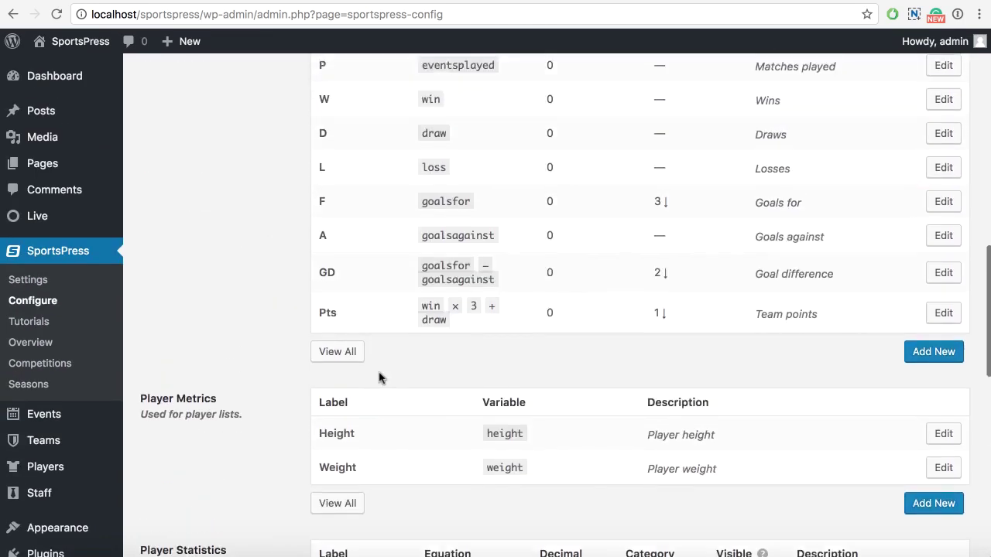
{"action": "scroll", "coordinate": [379, 377], "scroll_direction": "down", "scroll_amount": 12}
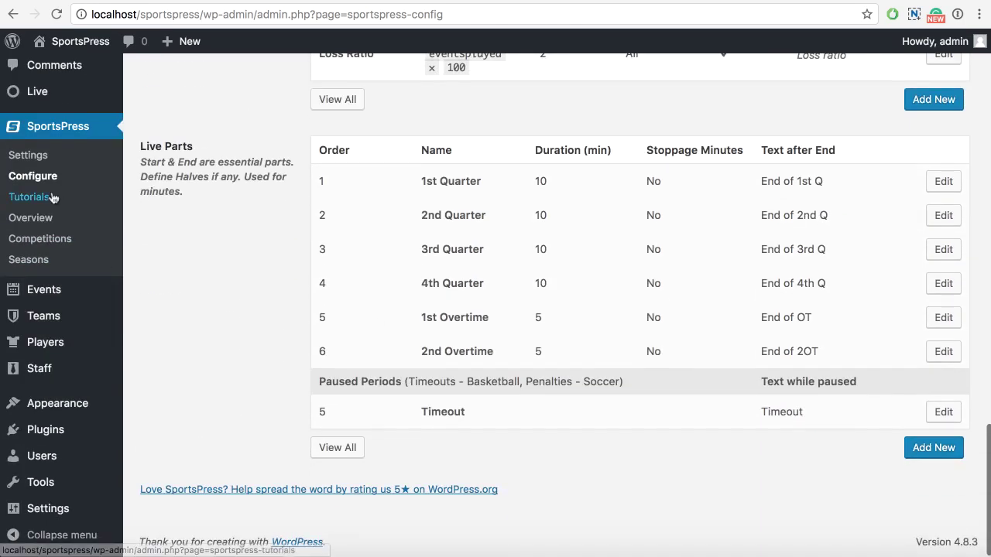
Return to the Live plugin's instructions page and reconfigure the live parts for Soccer
{"action": "left_click", "coordinate": [45, 97]}
{"action": "scroll", "coordinate": [217, 348], "scroll_direction": "down", "scroll_amount": 3}
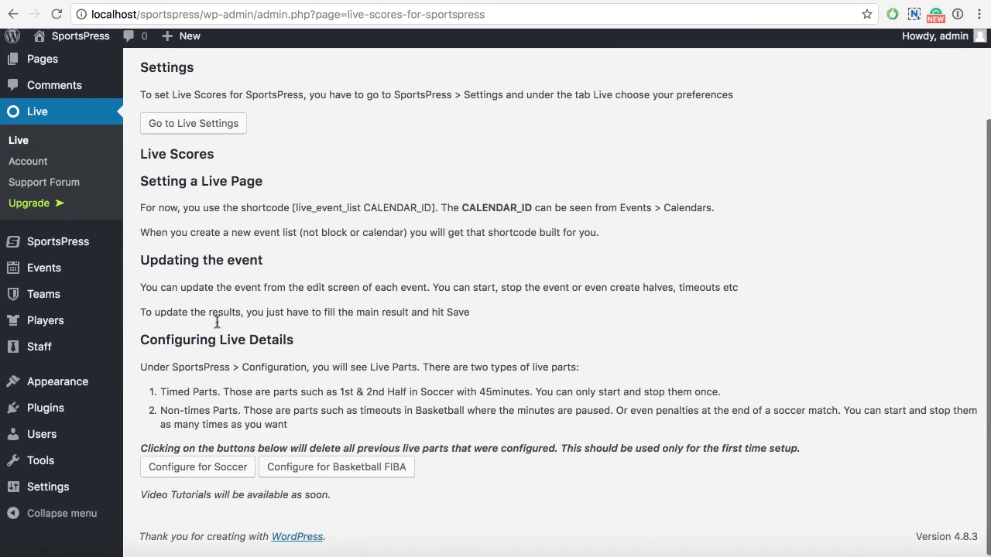
{"action": "left_click", "coordinate": [218, 475]}
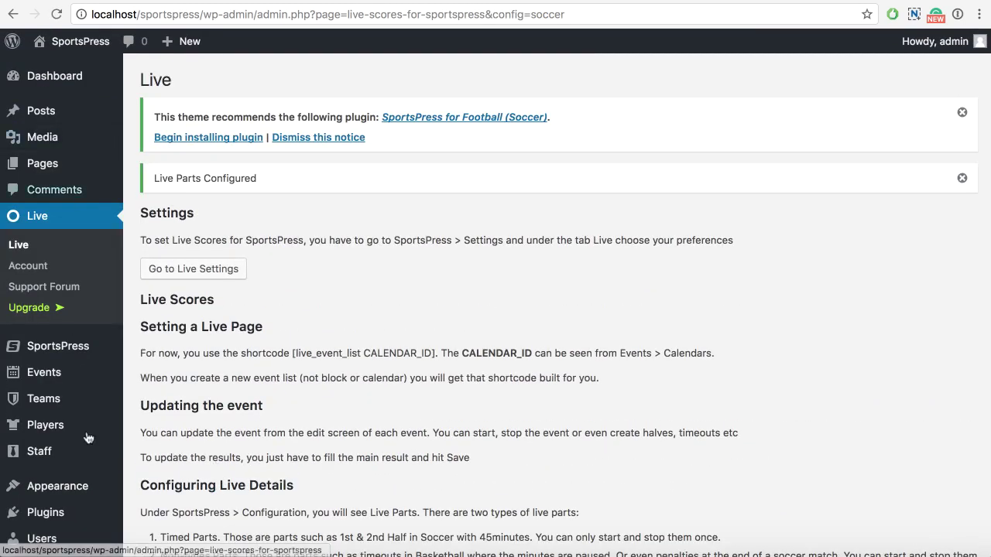
{"action": "scroll", "coordinate": [47, 318], "scroll_direction": "down", "scroll_amount": 2}
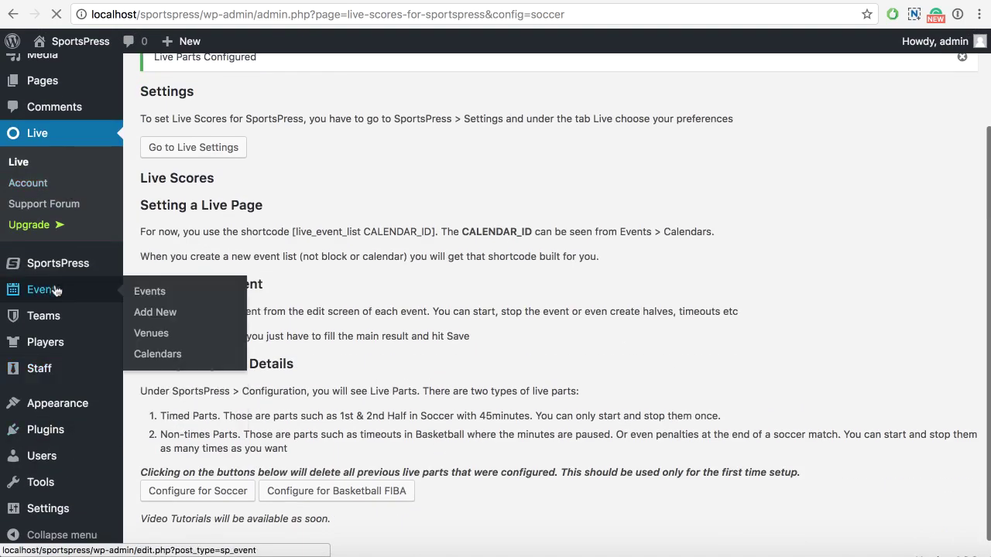
Open the events list and look through its scheduled, published and draft events
{"action": "left_click", "coordinate": [56, 289]}
{"action": "scroll", "coordinate": [254, 361], "scroll_direction": "down", "scroll_amount": 3}
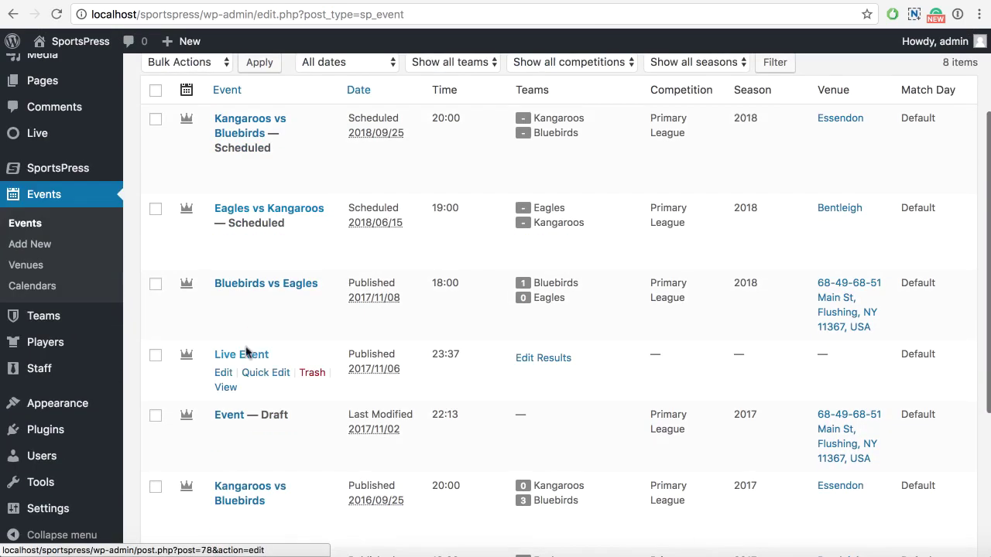
{"action": "scroll", "coordinate": [236, 278], "scroll_direction": "up", "scroll_amount": 3}
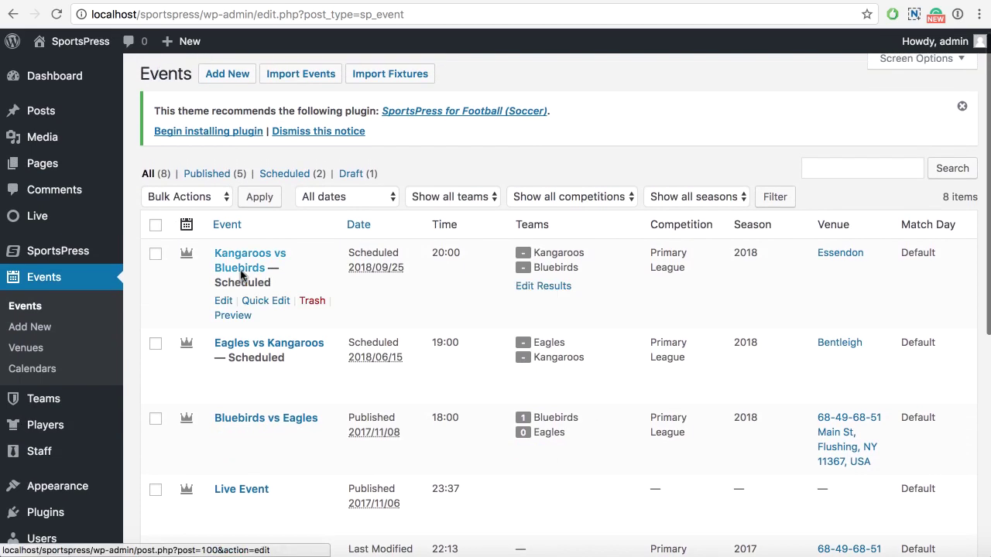
{"action": "scroll", "coordinate": [242, 279], "scroll_direction": "down", "scroll_amount": 3}
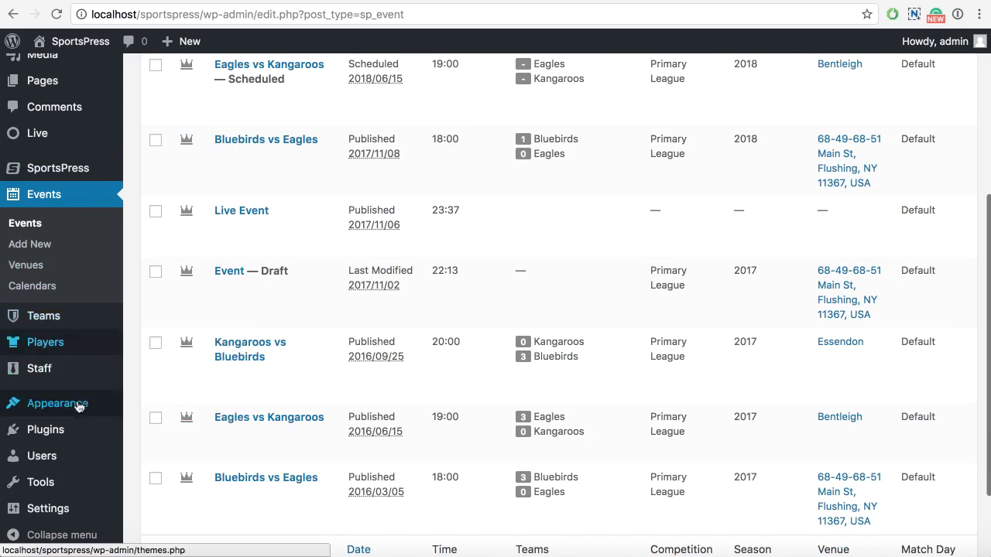
{"action": "scroll", "coordinate": [23, 316], "scroll_direction": "up", "scroll_amount": 1}
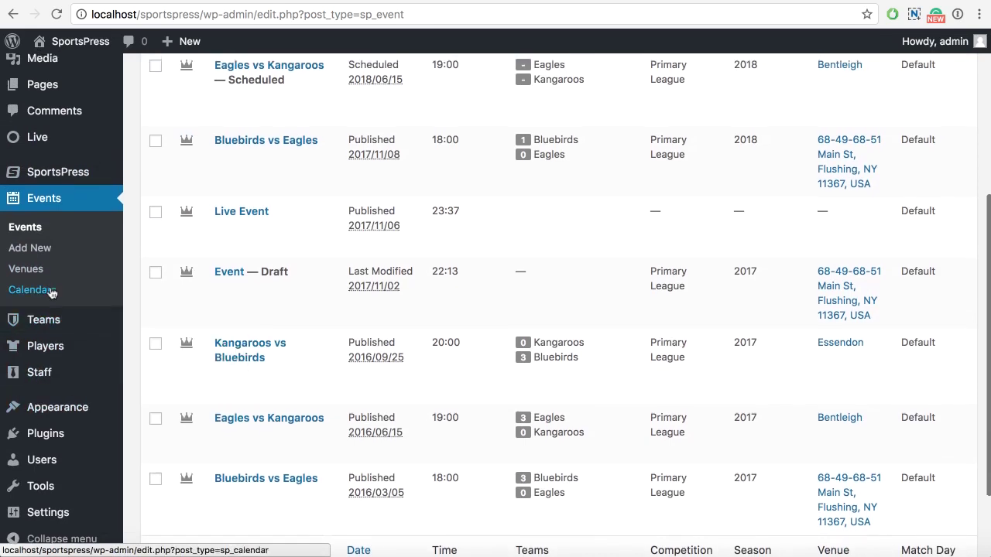
Open the Fixtures & Results calendar for editing, check its layout option and select its Live List shortcode
{"action": "left_click", "coordinate": [51, 292]}
{"action": "left_click", "coordinate": [199, 263]}
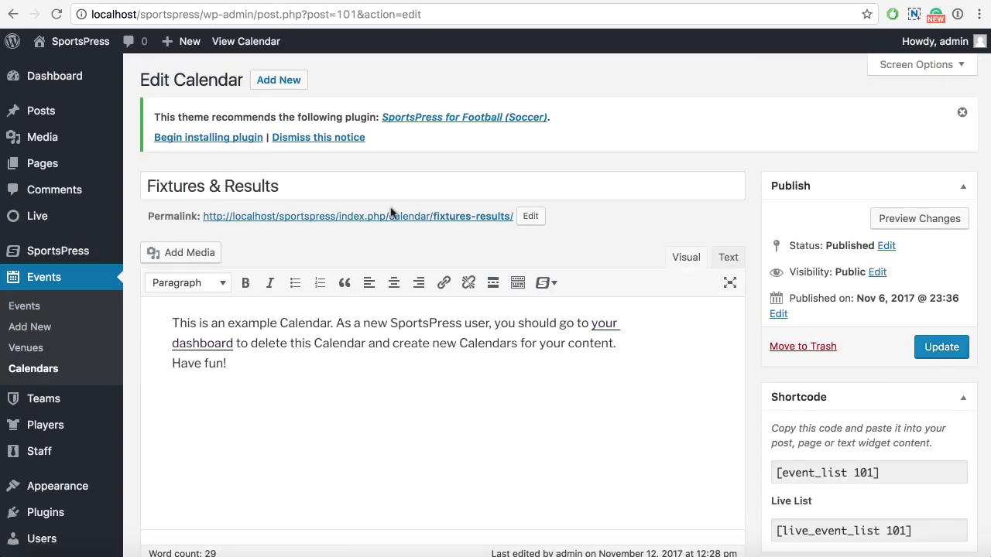
{"action": "scroll", "coordinate": [509, 320], "scroll_direction": "down", "scroll_amount": 6}
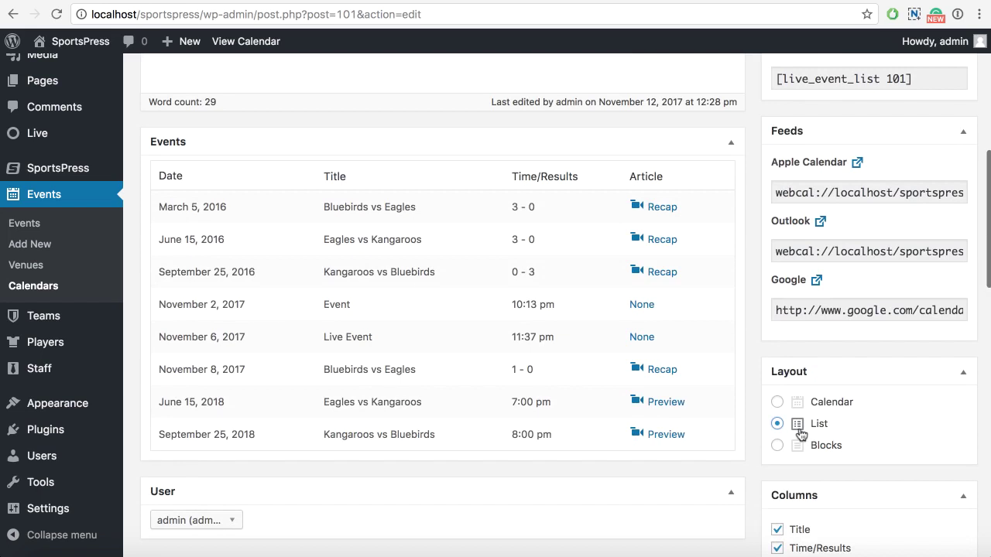
{"action": "scroll", "coordinate": [880, 420], "scroll_direction": "up", "scroll_amount": 3}
{"action": "left_click", "coordinate": [819, 279]}
{"action": "left_click", "coordinate": [810, 281]}
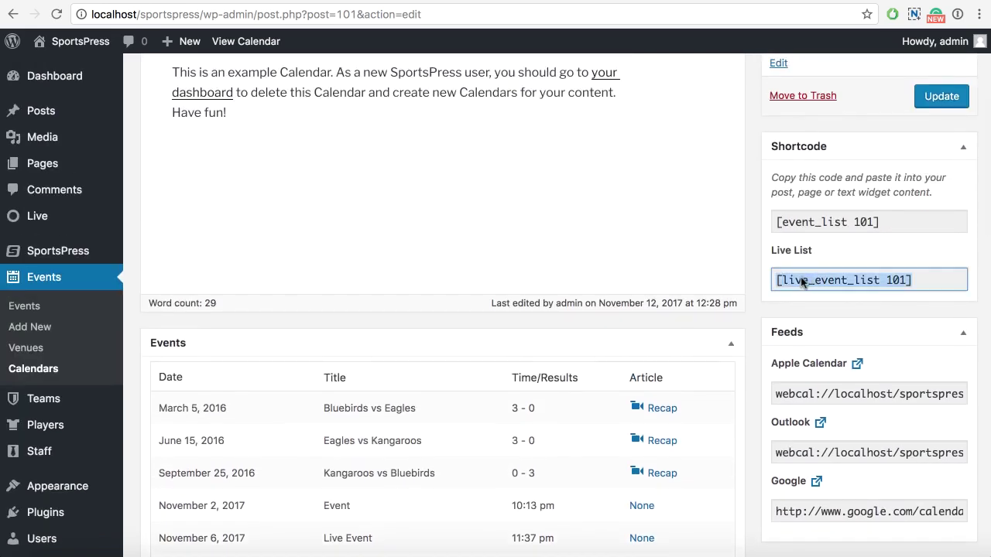
Enable the Live option that replaces the calendar page with the live list, and update the calendar
{"action": "scroll", "coordinate": [797, 320], "scroll_direction": "down", "scroll_amount": 3}
{"action": "scroll", "coordinate": [797, 319], "scroll_direction": "down", "scroll_amount": 5}
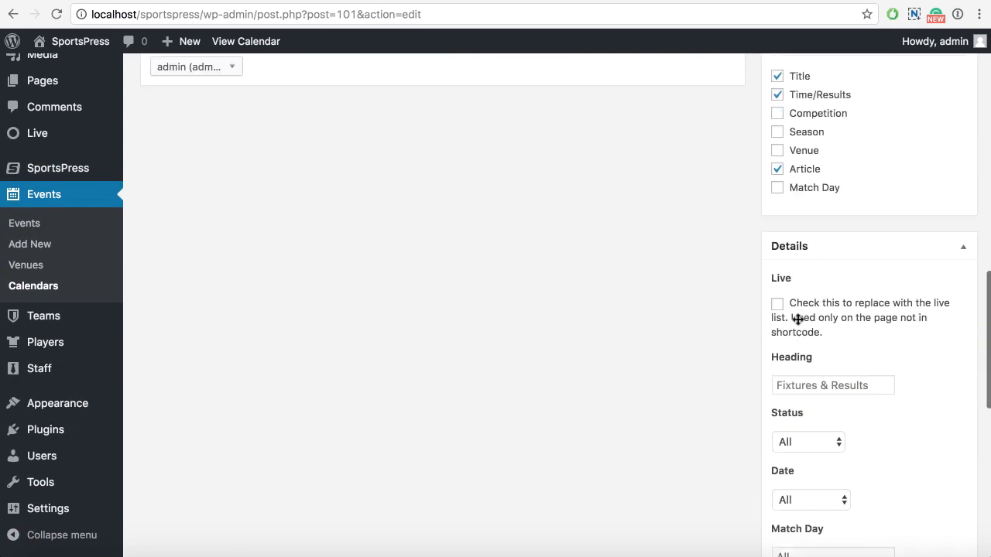
{"action": "left_click", "coordinate": [778, 292]}
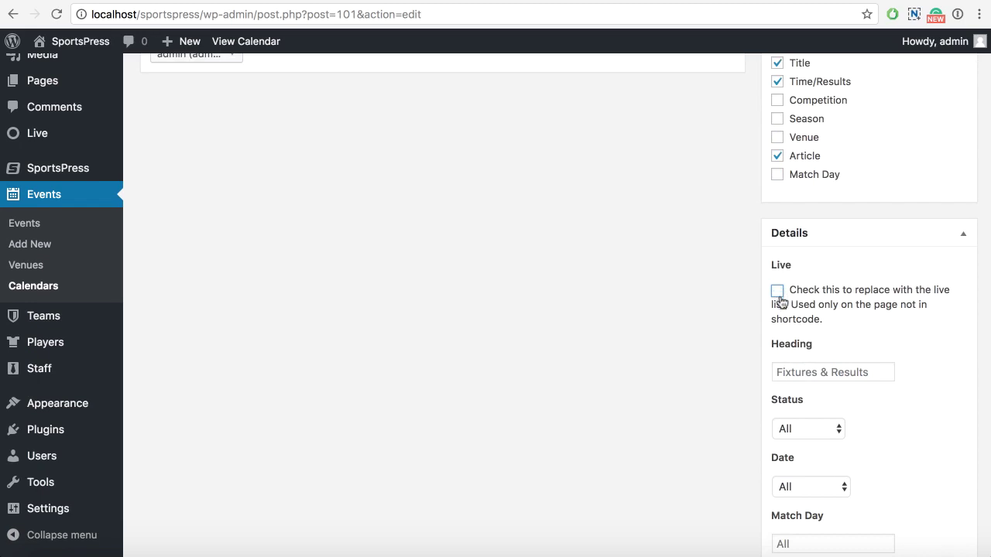
{"action": "scroll", "coordinate": [776, 319], "scroll_direction": "up", "scroll_amount": 10}
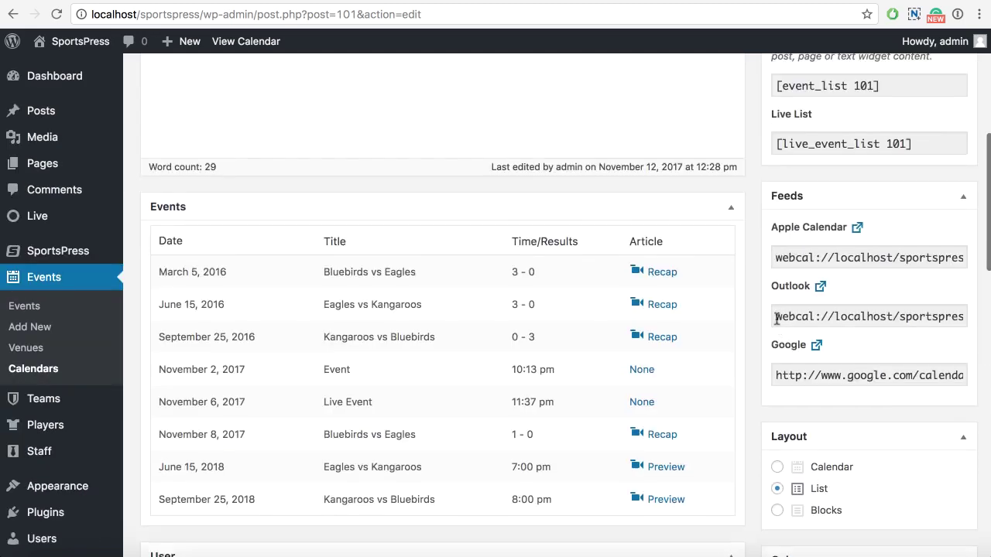
{"action": "left_click", "coordinate": [929, 235]}
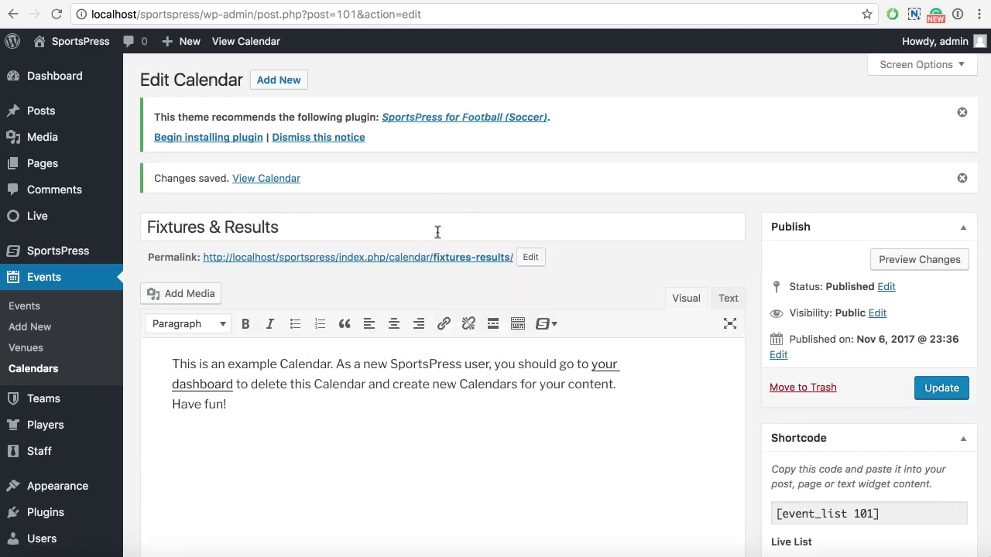
Open the Fixtures & Results calendar page in a new tab and examine its Time/Results entries
{"action": "left_click", "coordinate": [436, 258], "text": "super"}
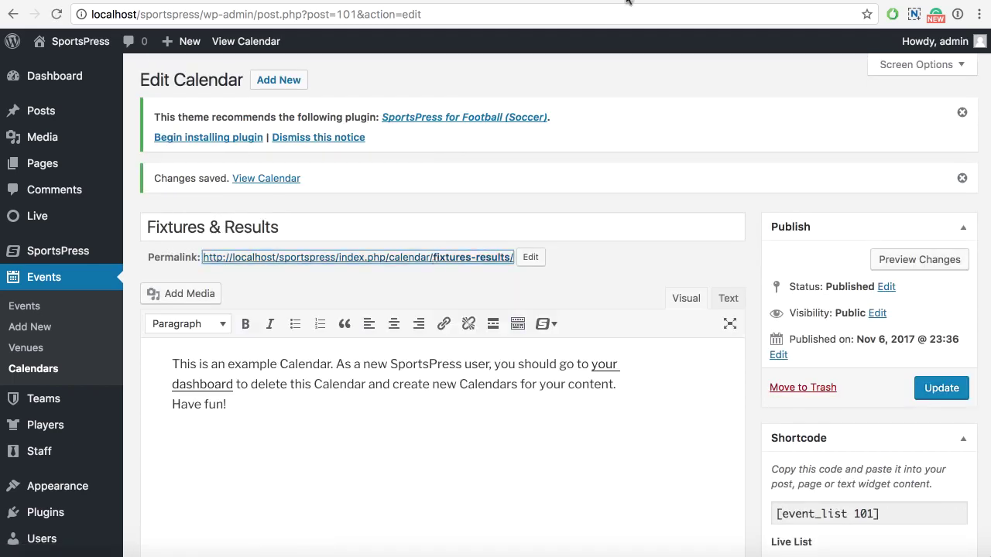
{"action": "key", "text": "ctrl+Tab"}
{"action": "scroll", "coordinate": [500, 206], "scroll_direction": "down", "scroll_amount": 4}
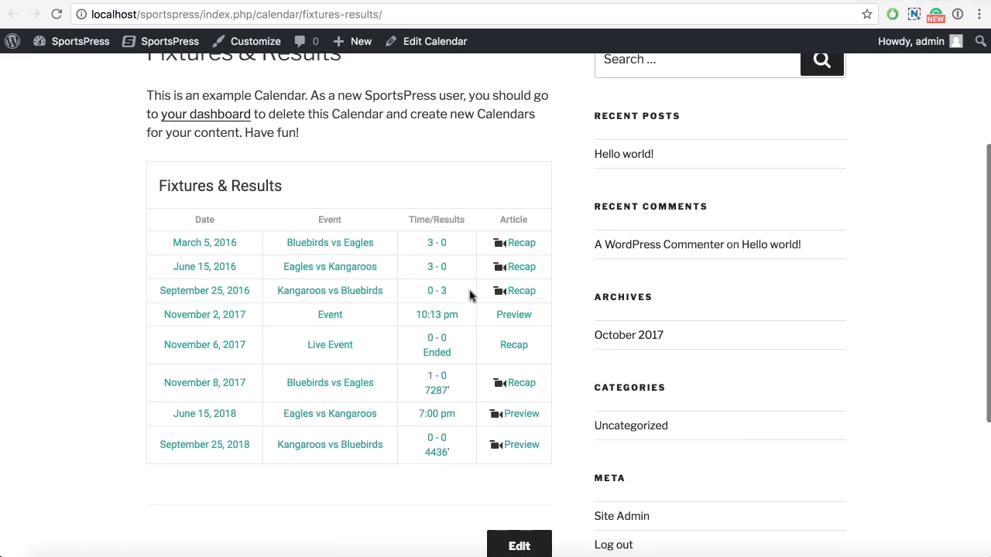
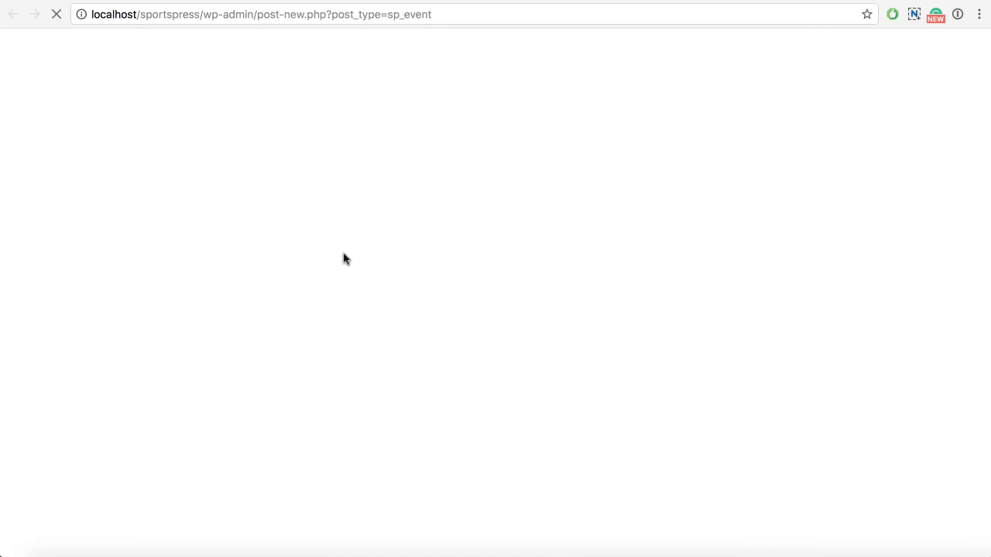
Assign Bluebirds as the new event's first team and include its number 2 player
{"action": "scroll", "coordinate": [657, 320], "scroll_direction": "down", "scroll_amount": 15}
{"action": "left_click", "coordinate": [807, 306]}
{"action": "left_click", "coordinate": [797, 341]}
{"action": "left_click", "coordinate": [816, 404]}
{"action": "scroll", "coordinate": [818, 411], "scroll_direction": "down", "scroll_amount": 2}
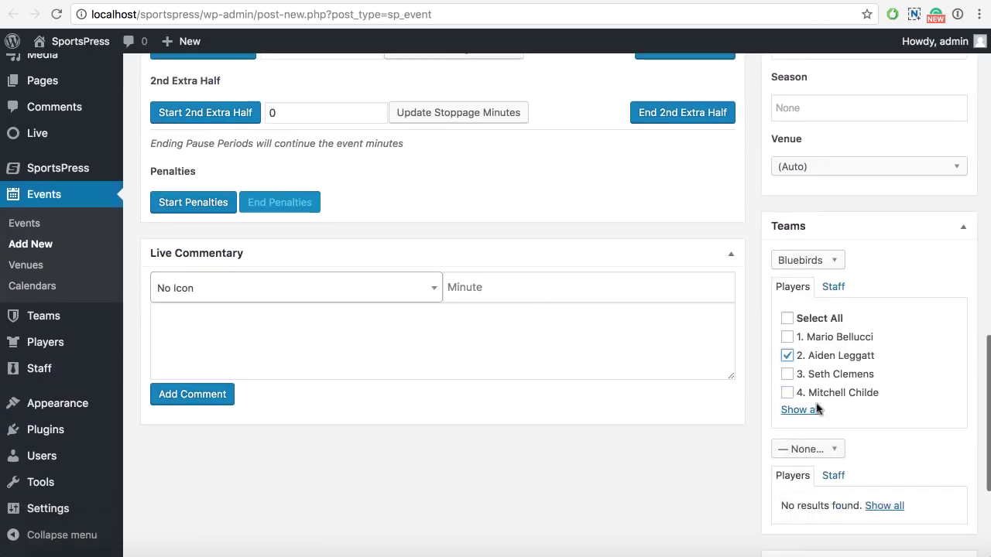
Assign Kangaroos as the new event's second team and publish the event
{"action": "left_click", "coordinate": [805, 424]}
{"action": "left_click", "coordinate": [805, 506]}
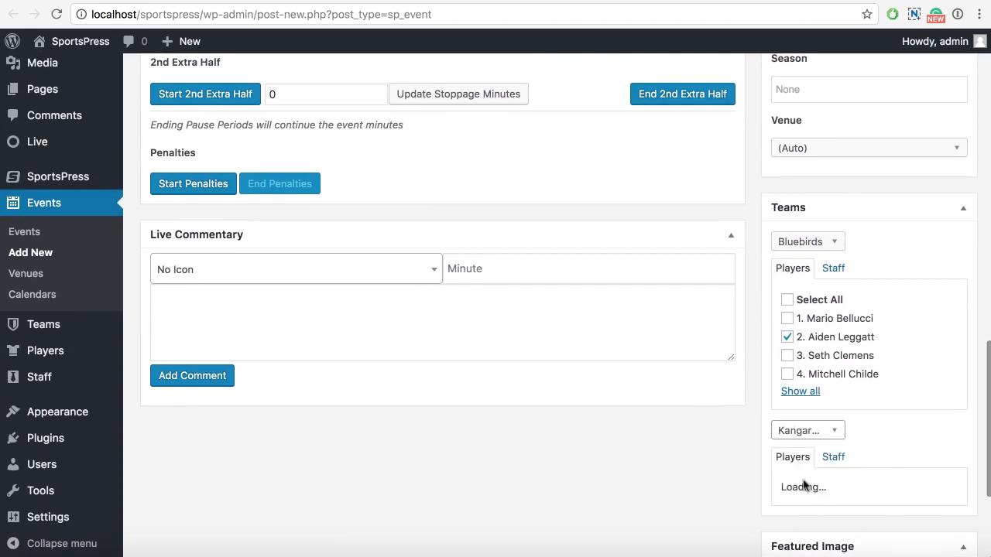
{"action": "scroll", "coordinate": [840, 287], "scroll_direction": "up", "scroll_amount": 15}
{"action": "left_click", "coordinate": [938, 214]}
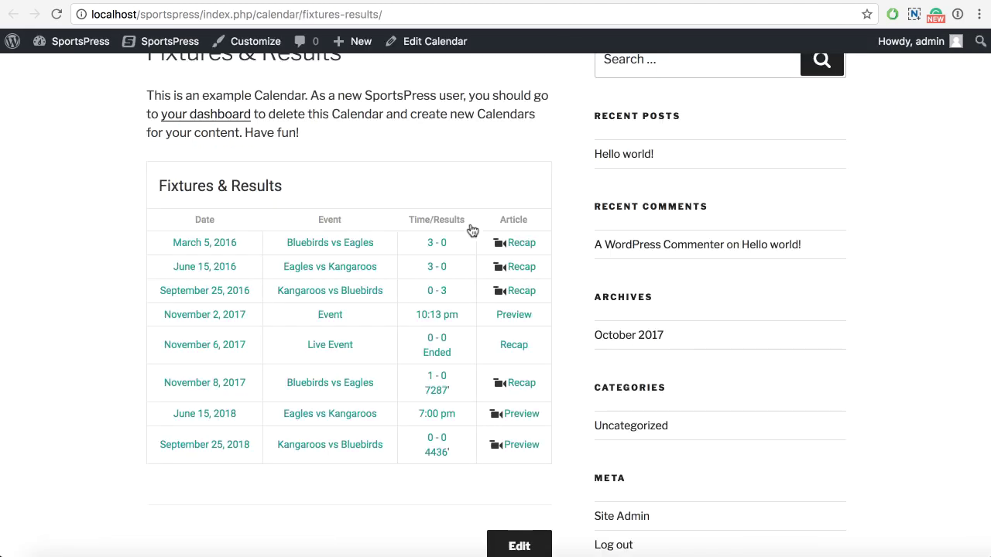
Check the Fixtures & Results calendar page for the new Bluebirds vs Kangaroos entry
{"action": "scroll", "coordinate": [310, 391], "scroll_direction": "down", "scroll_amount": 2}
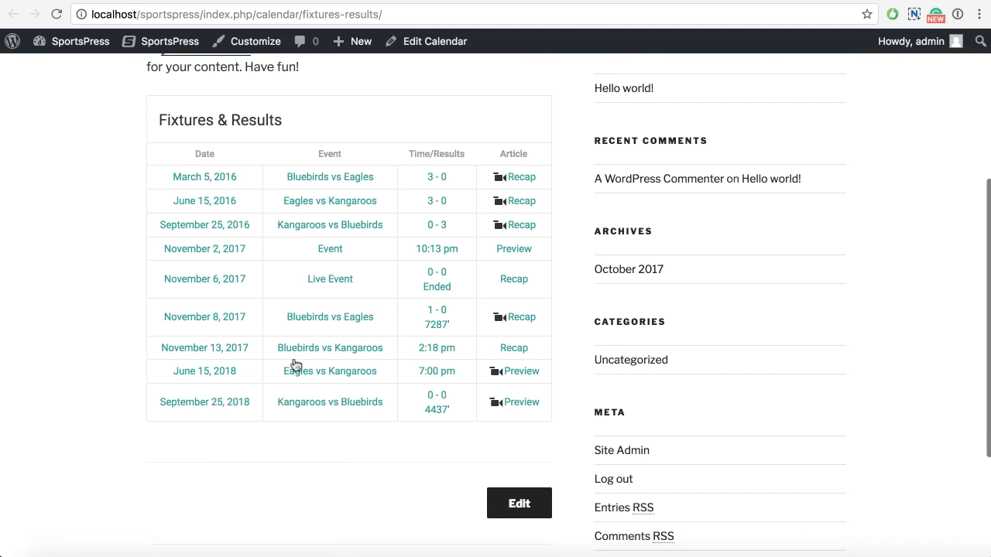
{"action": "left_click_drag", "start_coordinate": [161, 348], "coordinate": [531, 347]}
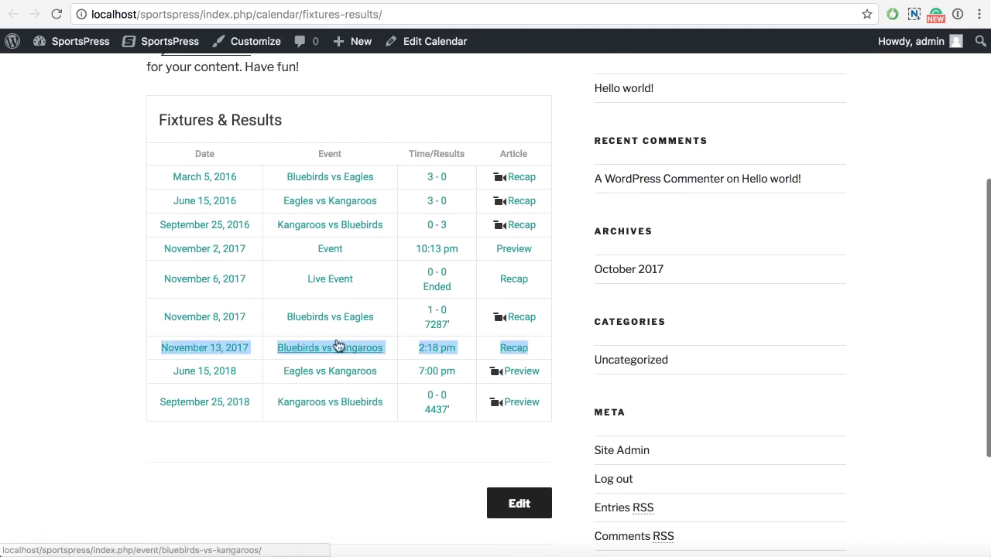
{"action": "left_click", "coordinate": [465, 345]}
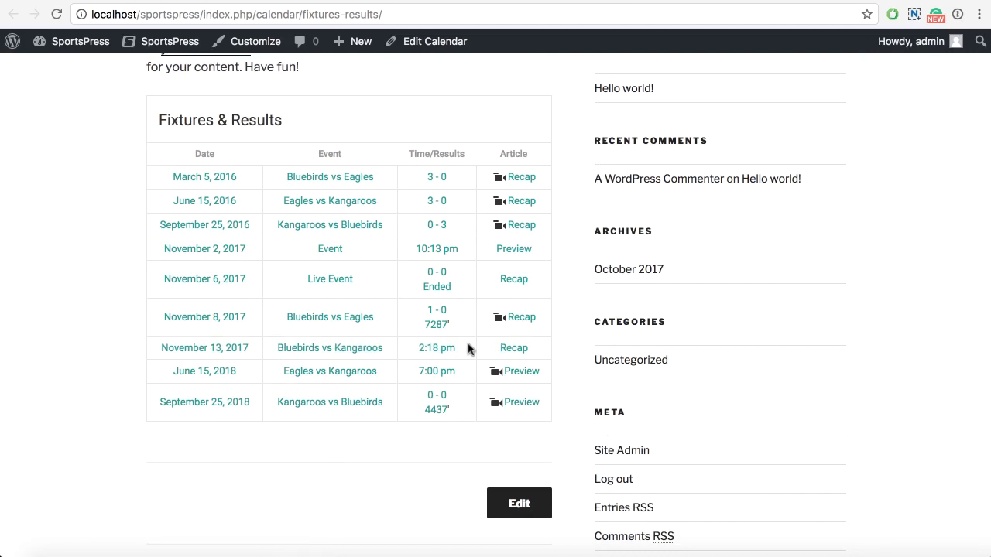
Go back to the admin events list and open the Bluebirds vs Kangaroos event for editing
{"action": "left_click", "coordinate": [447, 42]}
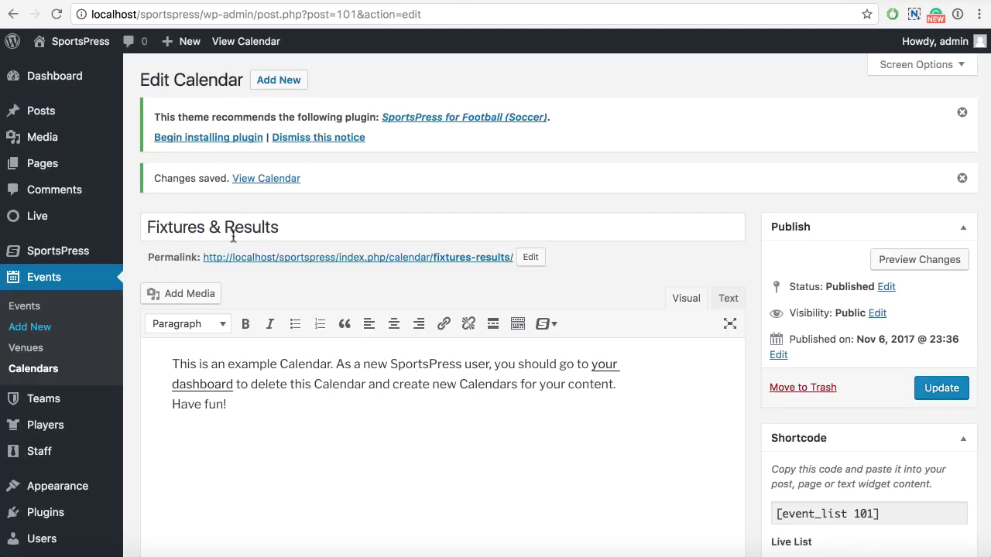
{"action": "left_click", "coordinate": [32, 314]}
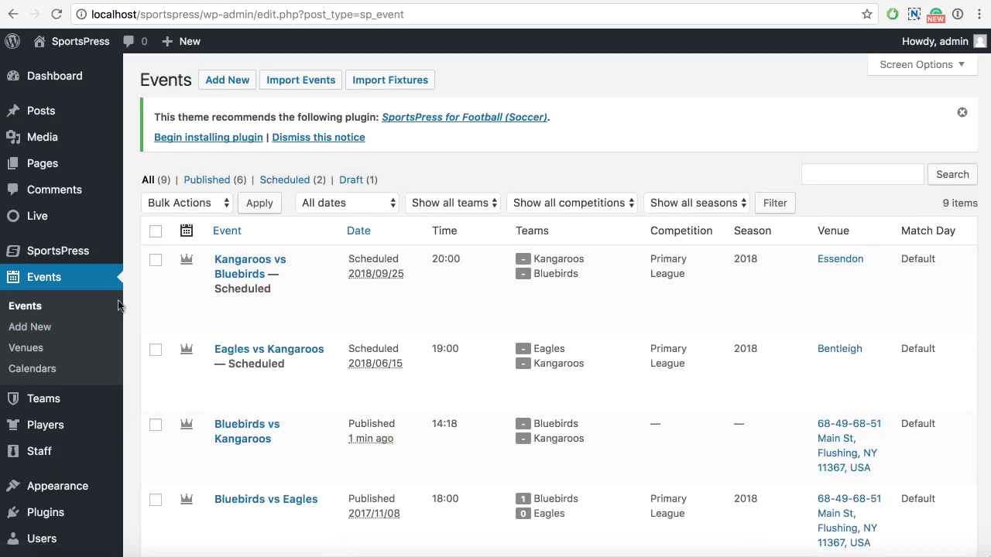
{"action": "scroll", "coordinate": [247, 341], "scroll_direction": "down", "scroll_amount": 2}
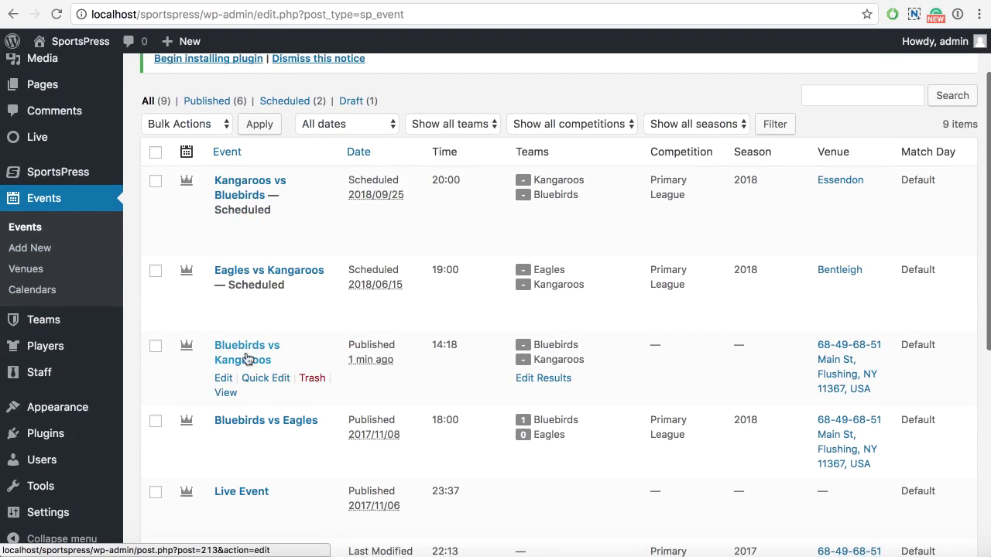
{"action": "left_click", "coordinate": [246, 352]}
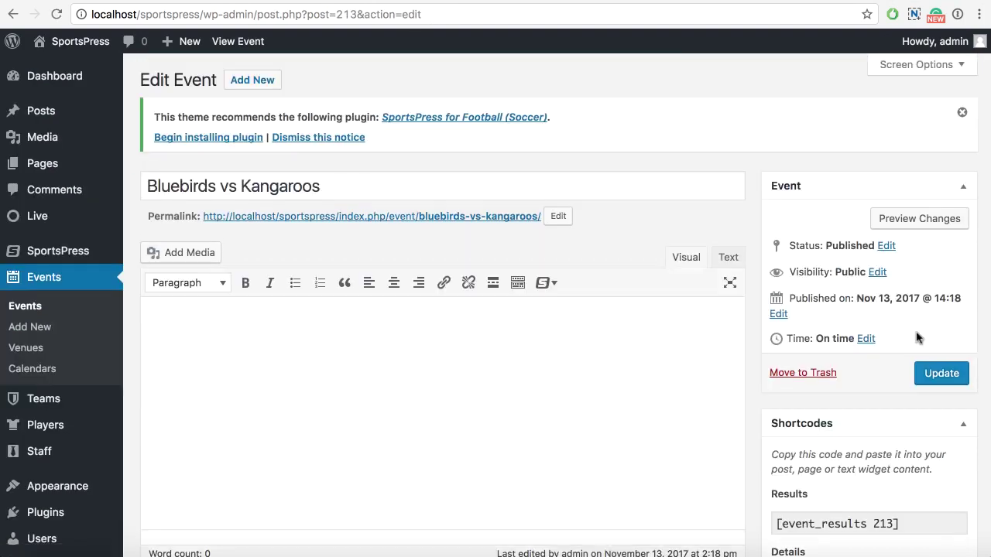
Start the live for the Bluebirds vs Kangaroos event and review the half, extra half and penalty controls in Live Details
{"action": "scroll", "coordinate": [916, 338], "scroll_direction": "down", "scroll_amount": 5}
{"action": "scroll", "coordinate": [915, 337], "scroll_direction": "down", "scroll_amount": 6}
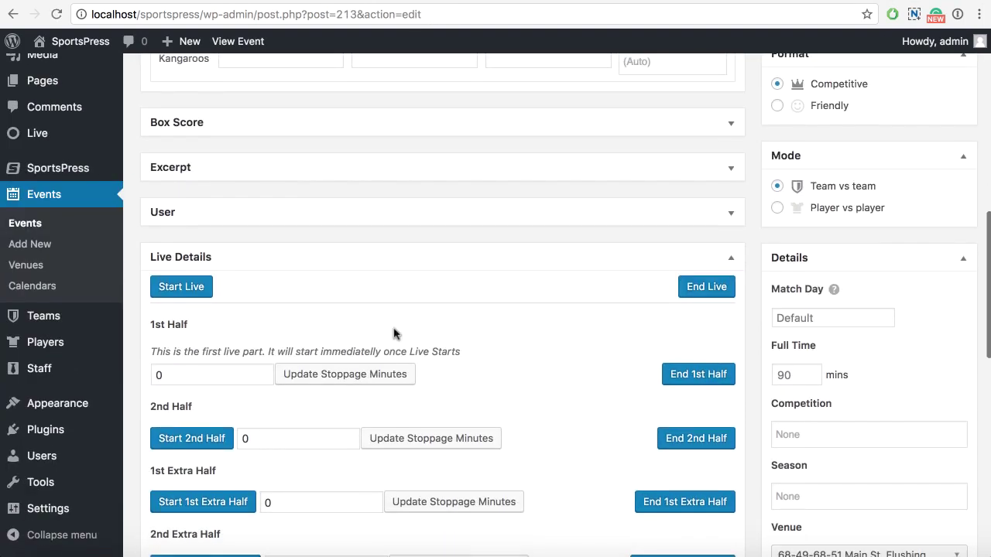
{"action": "left_click", "coordinate": [190, 291]}
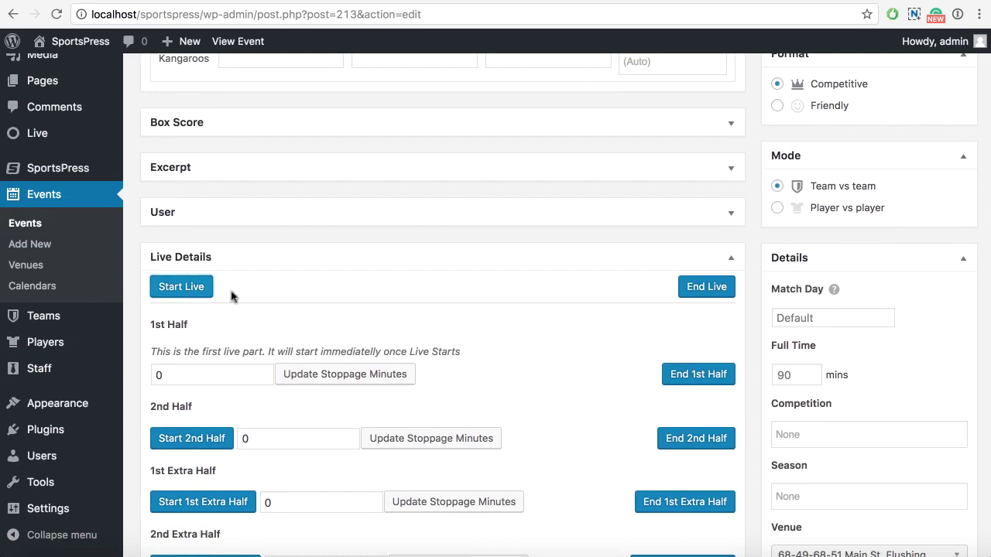
{"action": "scroll", "coordinate": [375, 305], "scroll_direction": "down", "scroll_amount": 2}
{"action": "scroll", "coordinate": [351, 267], "scroll_direction": "down", "scroll_amount": 2}
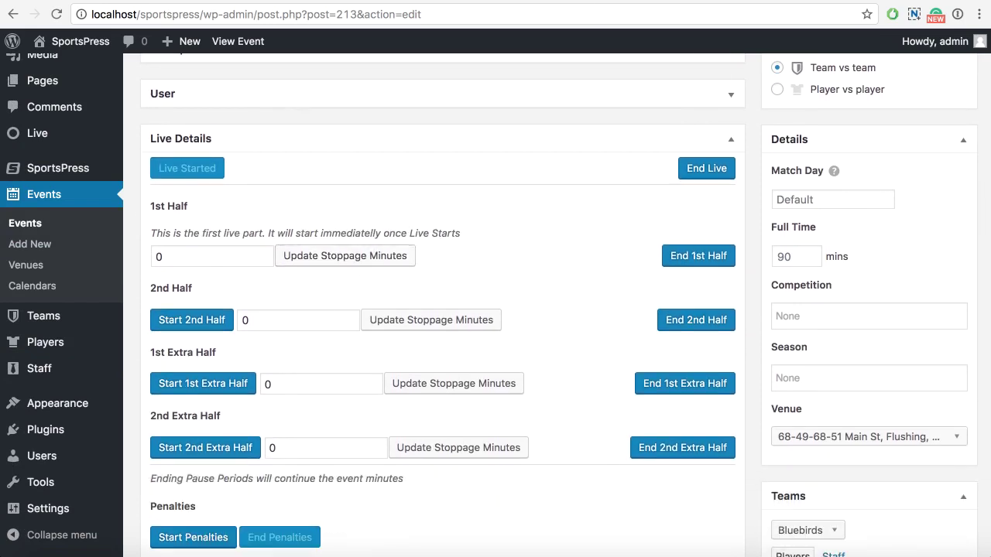
{"action": "scroll", "coordinate": [454, 228], "scroll_direction": "down", "scroll_amount": 1}
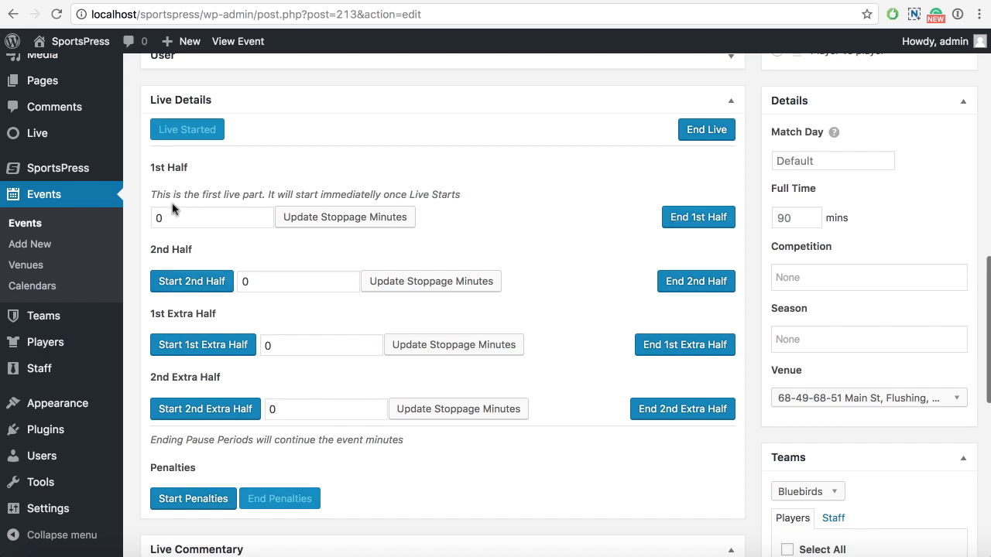
{"action": "scroll", "coordinate": [215, 195], "scroll_direction": "up", "scroll_amount": 1}
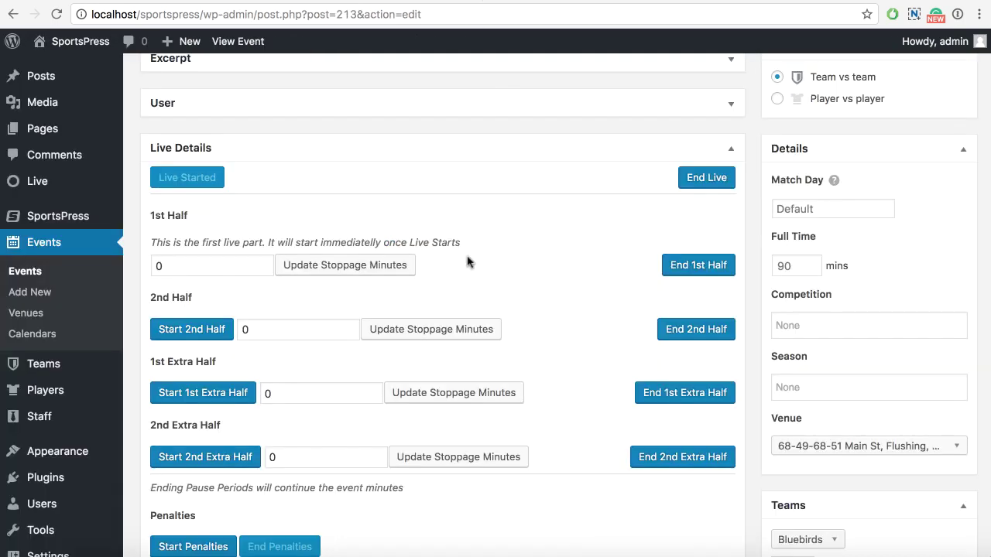
Enter 1 goal for Bluebirds and 0 goals for Kangaroos in the event results, and update the event
{"action": "scroll", "coordinate": [468, 262], "scroll_direction": "up", "scroll_amount": 2}
{"action": "scroll", "coordinate": [466, 261], "scroll_direction": "up", "scroll_amount": 6}
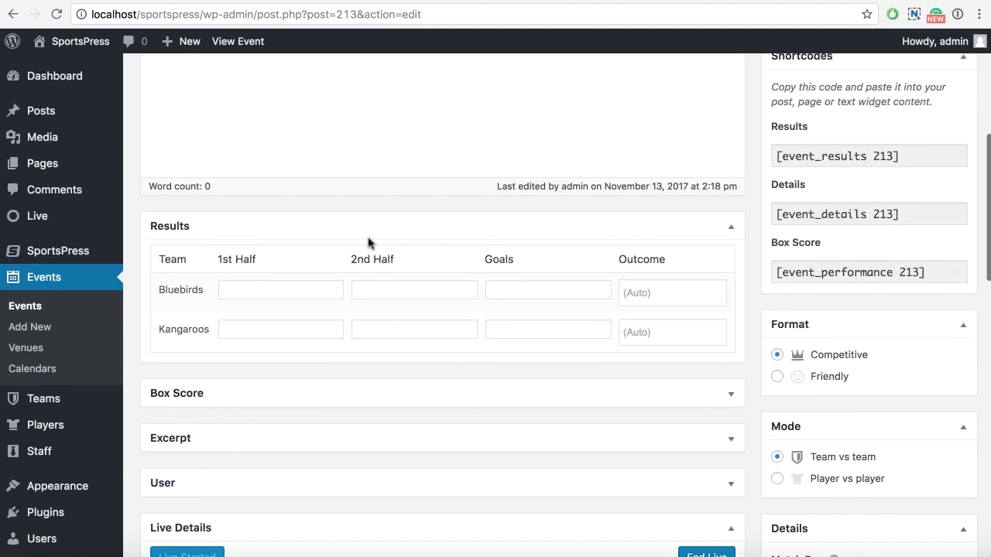
{"action": "left_click", "coordinate": [658, 292]}
{"action": "left_click", "coordinate": [538, 293]}
{"action": "type", "text": "1"}
{"action": "left_click", "coordinate": [525, 328]}
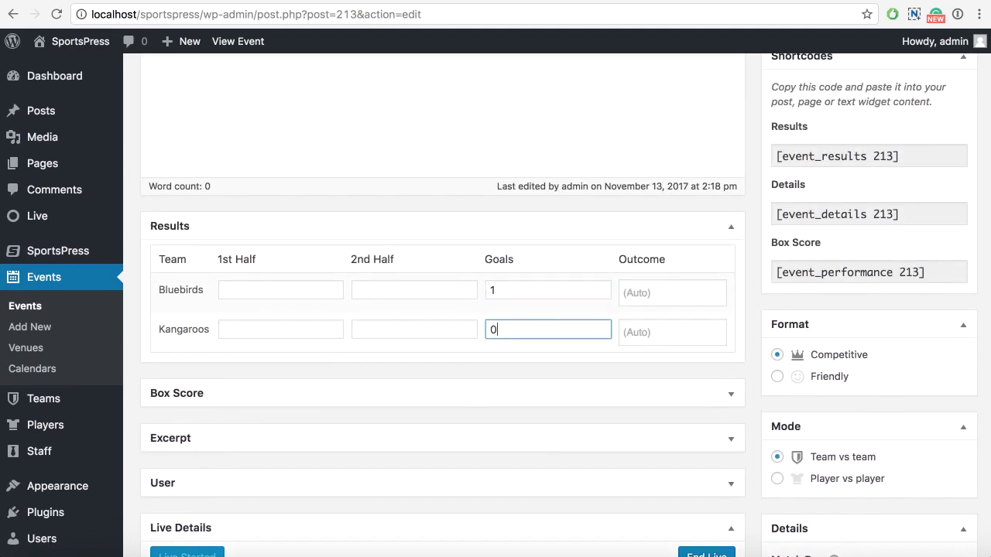
{"action": "left_click", "coordinate": [665, 219]}
{"action": "scroll", "coordinate": [663, 245], "scroll_direction": "up", "scroll_amount": 1}
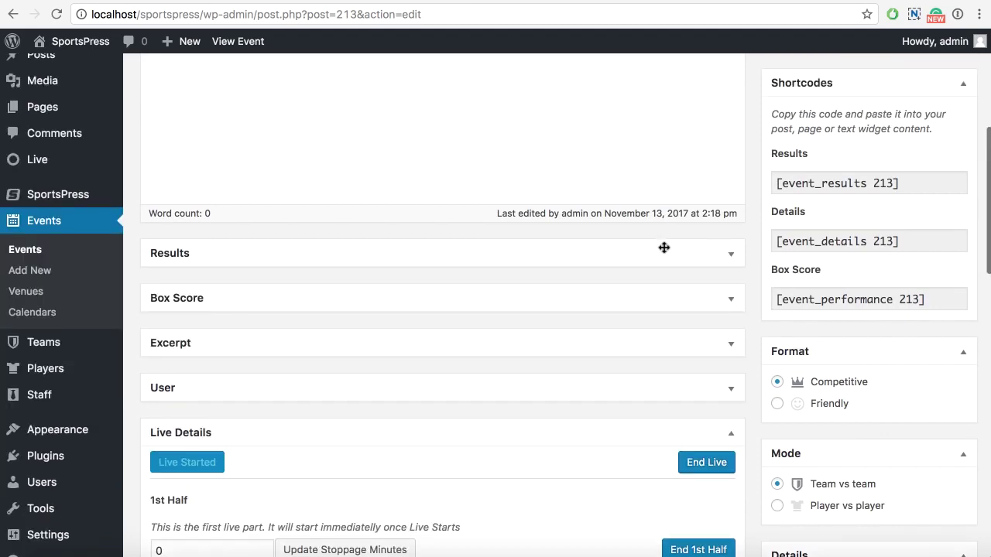
{"action": "left_click", "coordinate": [663, 245]}
{"action": "scroll", "coordinate": [899, 234], "scroll_direction": "up", "scroll_amount": 2}
{"action": "left_click", "coordinate": [937, 180]}
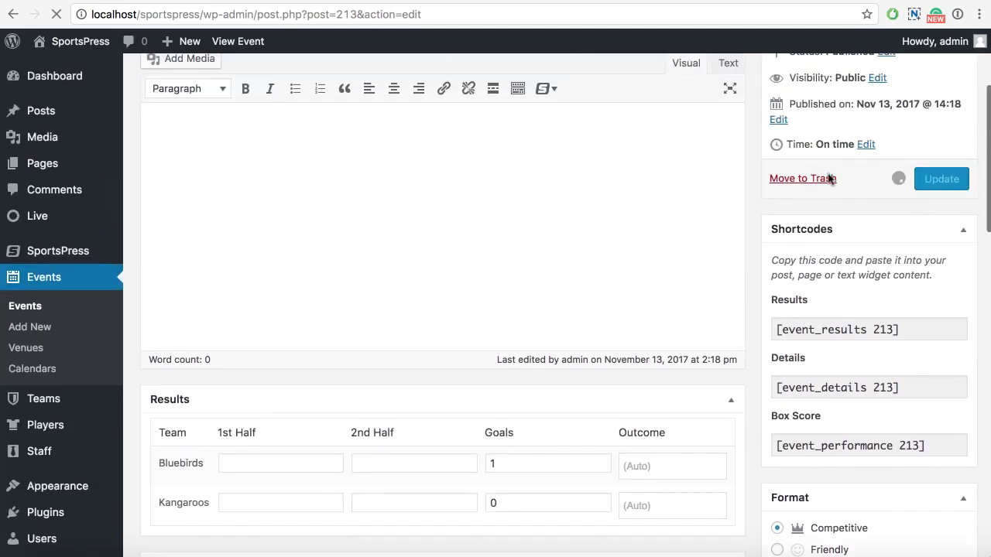
{"action": "left_click", "coordinate": [669, 2]}
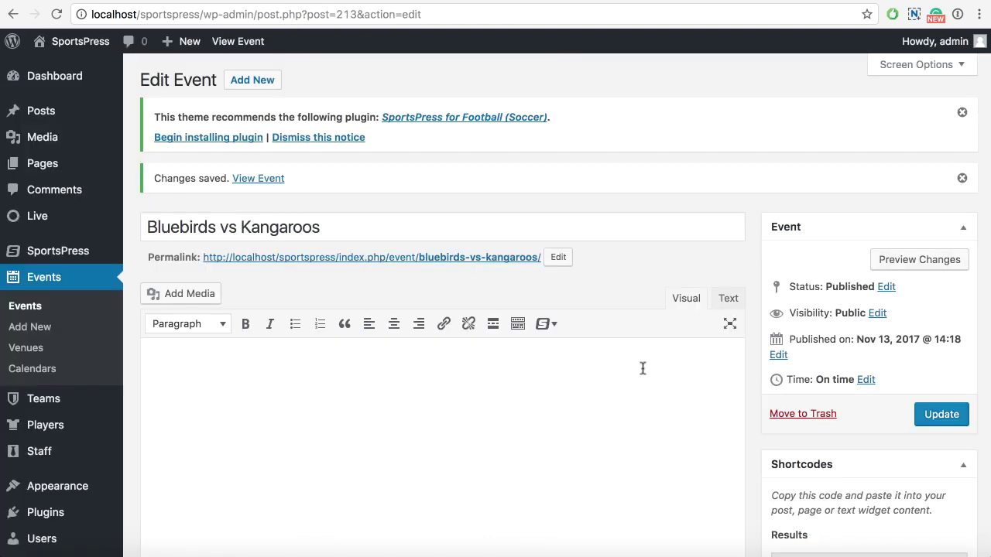
Set the Kangaroos' goals to 2, update the event and check the Fixtures & Results calendar page
{"action": "scroll", "coordinate": [642, 369], "scroll_direction": "down", "scroll_amount": 5}
{"action": "double_click", "coordinate": [531, 313]}
{"action": "type", "text": "2"}
{"action": "scroll", "coordinate": [759, 285], "scroll_direction": "up", "scroll_amount": 1}
{"action": "scroll", "coordinate": [759, 284], "scroll_direction": "up", "scroll_amount": 2}
{"action": "left_click", "coordinate": [940, 247]}
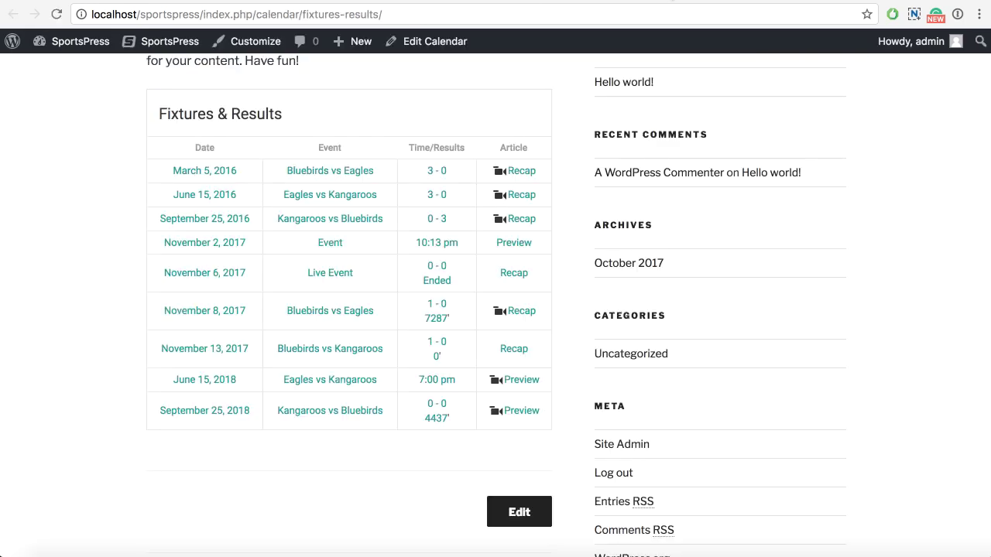
{"action": "key", "text": "super+r"}
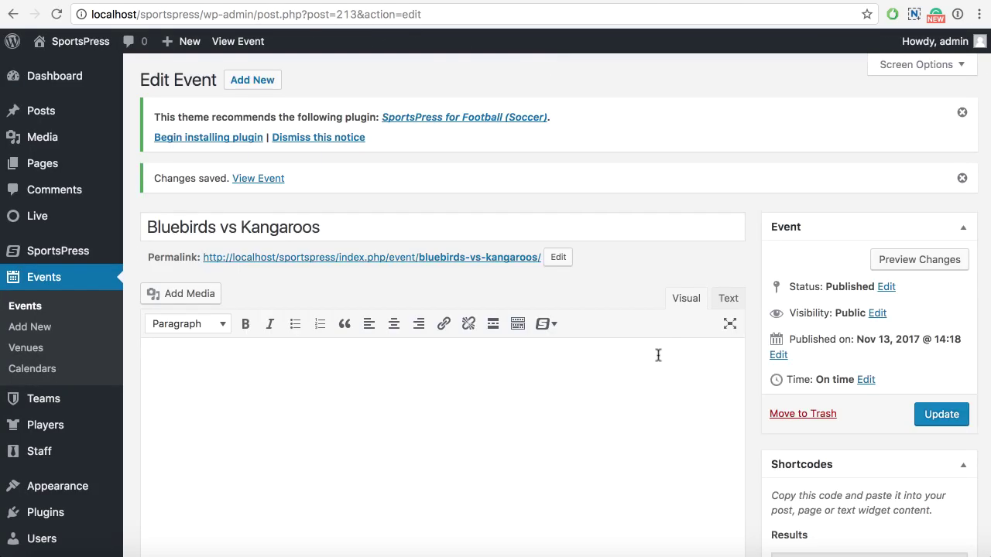
Set the Bluebirds' goals to 3 in the event results and update the event
{"action": "scroll", "coordinate": [658, 355], "scroll_direction": "down", "scroll_amount": 5}
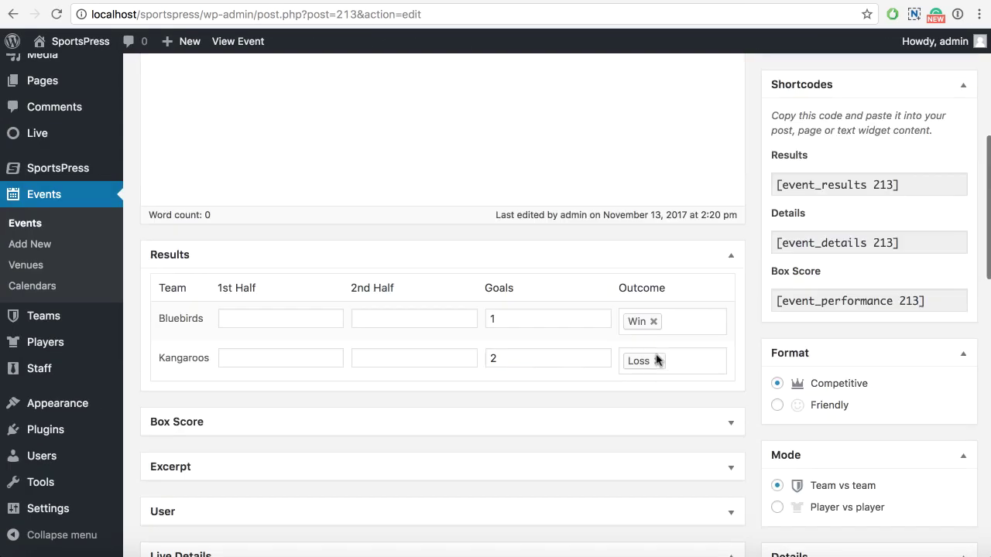
{"action": "left_click", "coordinate": [531, 319]}
{"action": "key", "text": "BackSpace"}
{"action": "type", "text": "3"}
{"action": "scroll", "coordinate": [900, 271], "scroll_direction": "up", "scroll_amount": 3}
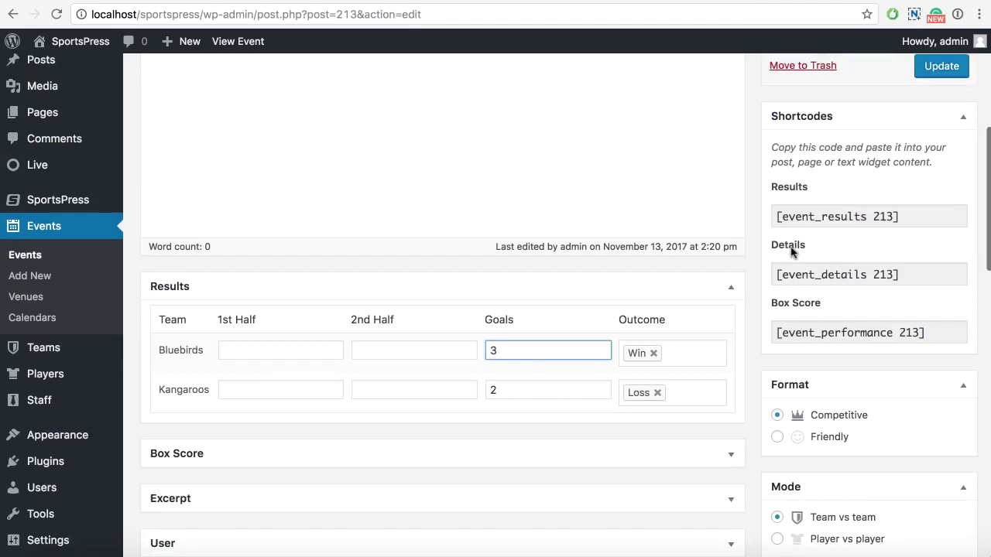
{"action": "left_click", "coordinate": [932, 237]}
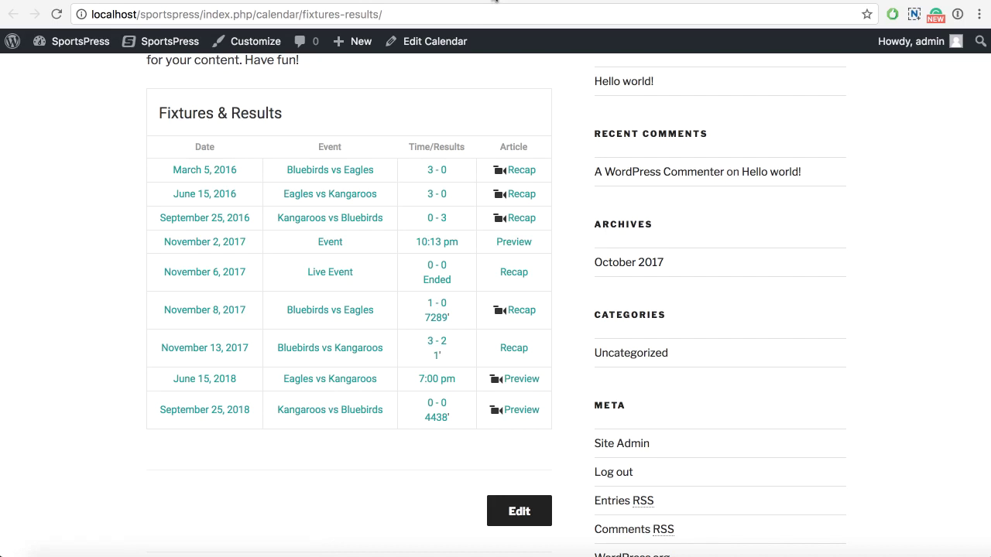
Open the Bluebirds vs Kangaroos event page from the calendar and look through its details and venue
{"action": "left_click", "coordinate": [325, 349]}
{"action": "scroll", "coordinate": [325, 356], "scroll_direction": "down", "scroll_amount": 3}
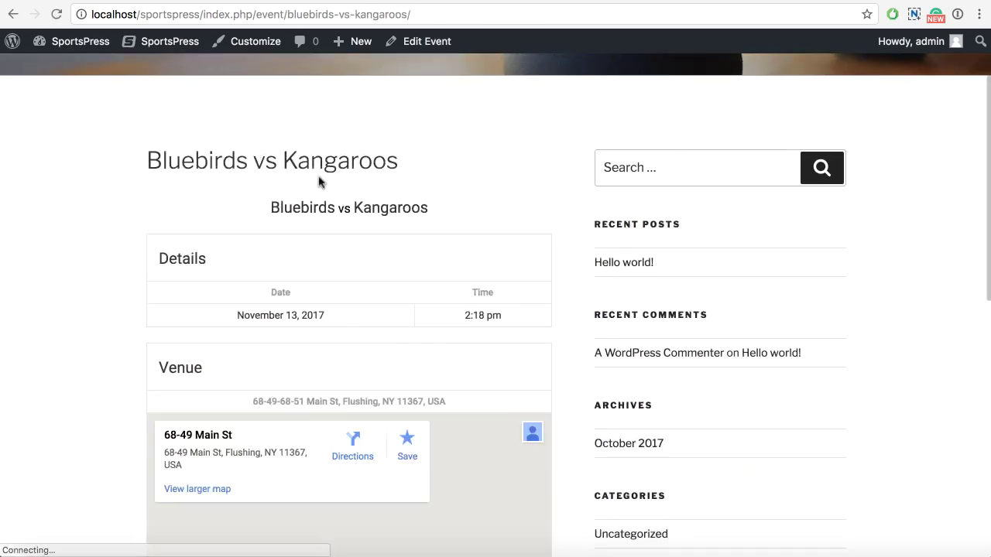
{"action": "scroll", "coordinate": [332, 250], "scroll_direction": "down", "scroll_amount": 3}
{"action": "scroll", "coordinate": [314, 224], "scroll_direction": "up", "scroll_amount": 5}
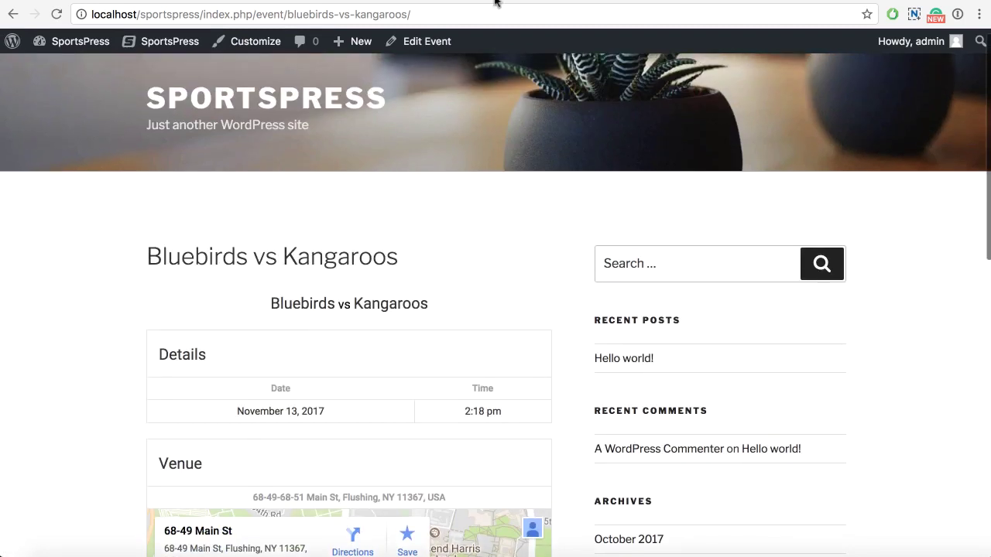
Add a live commentary entry to the event with the Ball icon, minute 1 and the text "GOAAAALA in first minute. Watch a Shock!"
{"action": "left_click", "coordinate": [495, 1]}
{"action": "scroll", "coordinate": [255, 338], "scroll_direction": "down", "scroll_amount": 10}
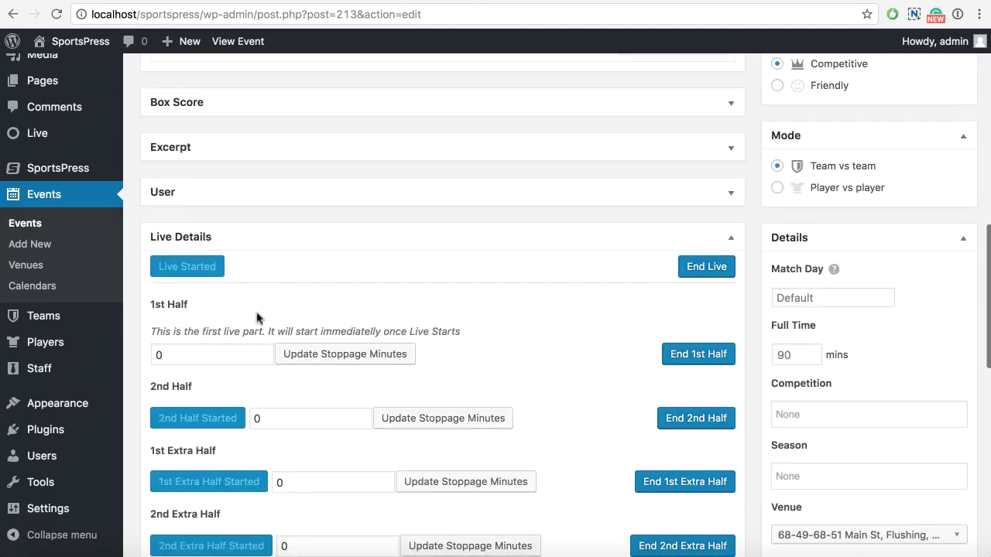
{"action": "scroll", "coordinate": [258, 318], "scroll_direction": "down", "scroll_amount": 5}
{"action": "left_click", "coordinate": [243, 206]}
{"action": "left_click", "coordinate": [212, 287]}
{"action": "left_click", "coordinate": [544, 201]}
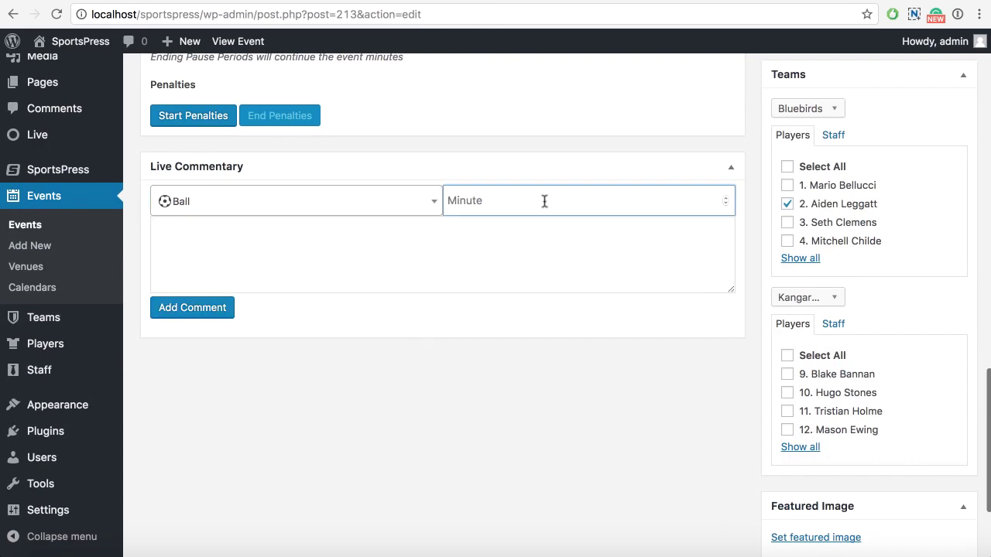
{"action": "type", "text": "1"}
{"action": "left_click", "coordinate": [508, 246]}
{"action": "type", "text": "GOAAAALA in fi"}
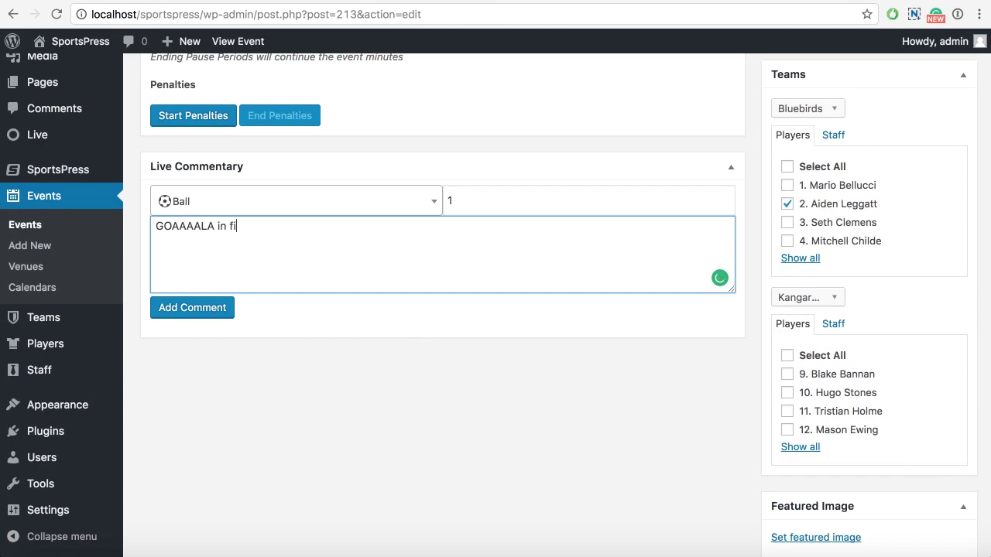
{"action": "type", "text": "rst minute. Watch a Shock!"}
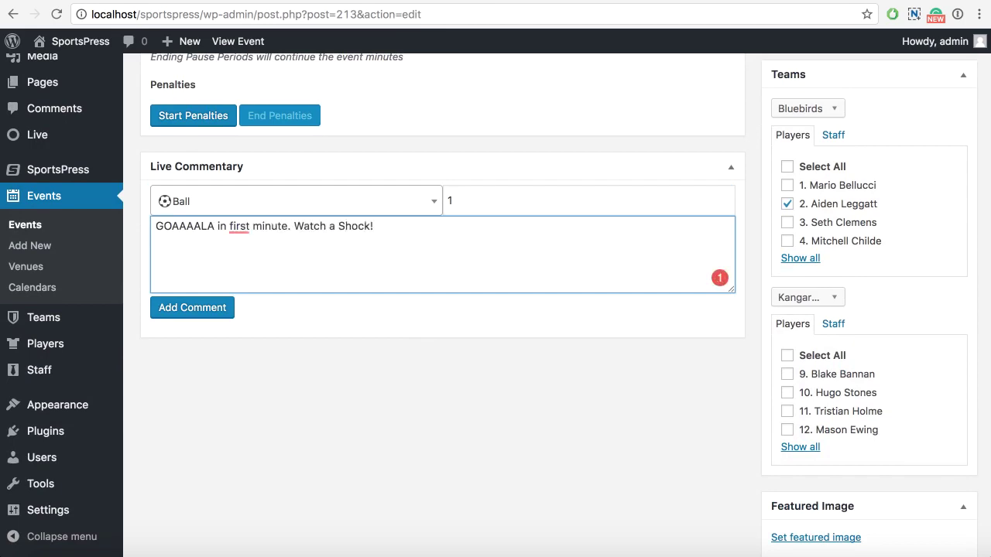
{"action": "left_click", "coordinate": [221, 310]}
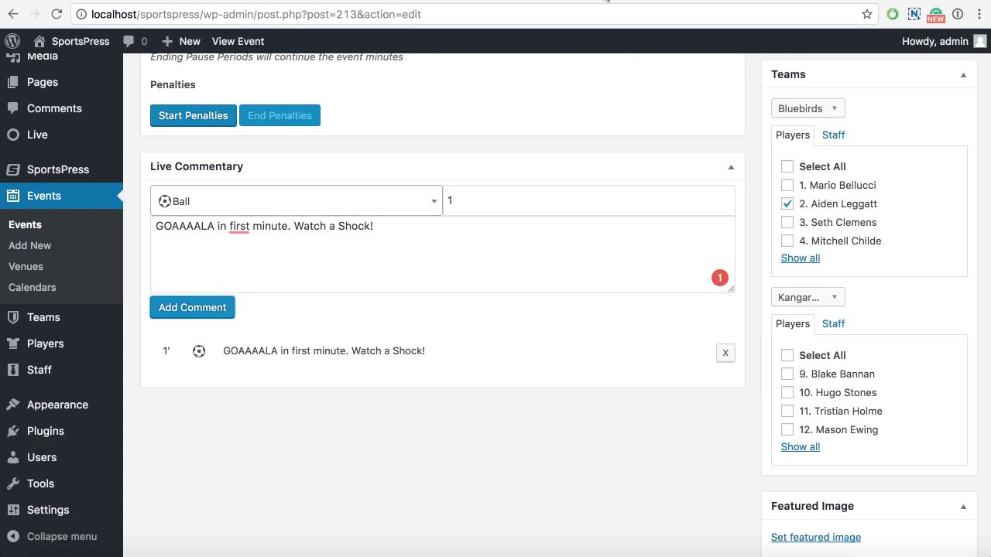
Check the new live comment on the public Bluebirds vs Kangaroos event page
{"action": "left_click", "coordinate": [608, 2]}
{"action": "scroll", "coordinate": [510, 297], "scroll_direction": "down", "scroll_amount": 2}
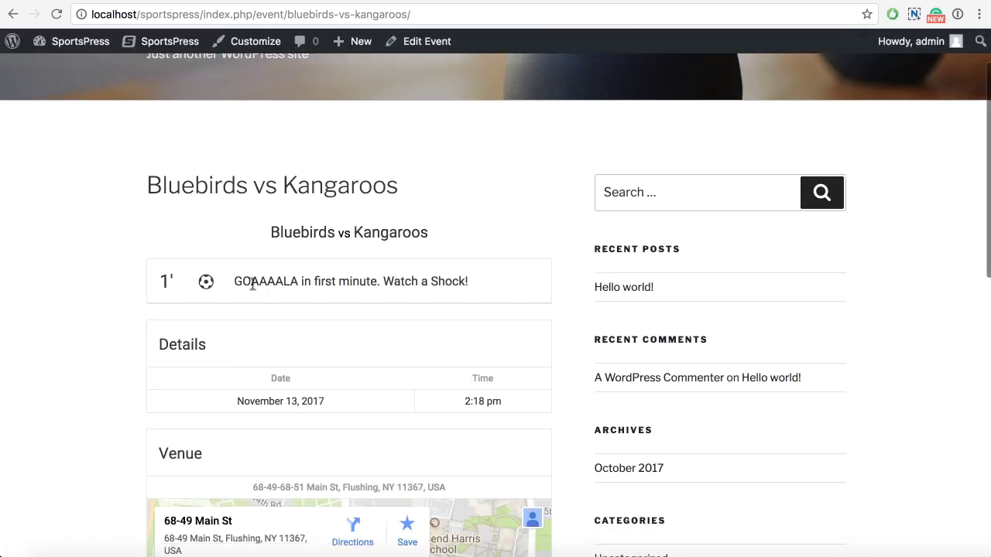
{"action": "left_click_drag", "start_coordinate": [242, 285], "coordinate": [442, 282]}
{"action": "left_click", "coordinate": [445, 280]}
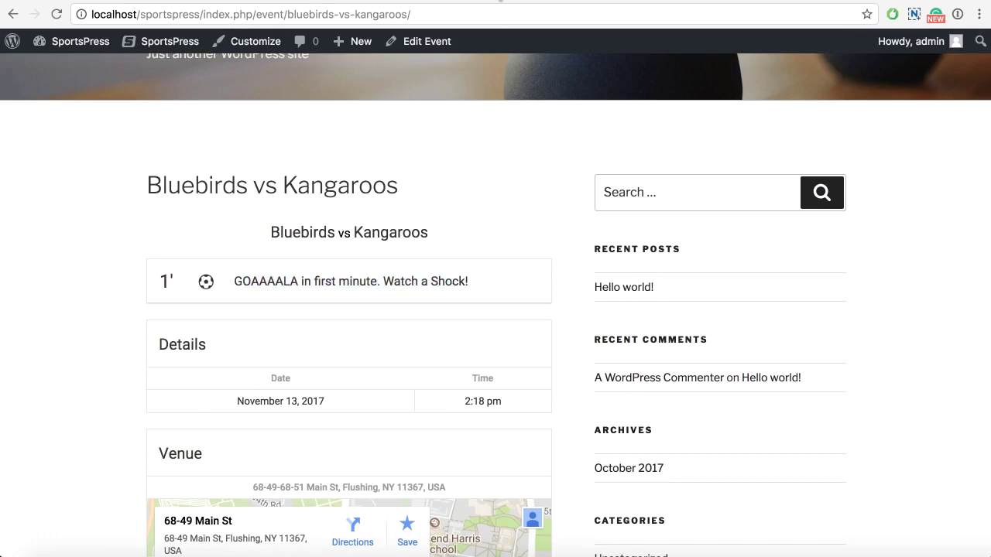
Add a Sub-icon comment at minute 10 reading "Sub for player A. Player B will do just fine now." and check it on the public event page
{"action": "key", "text": "ctrl+shift+Tab"}
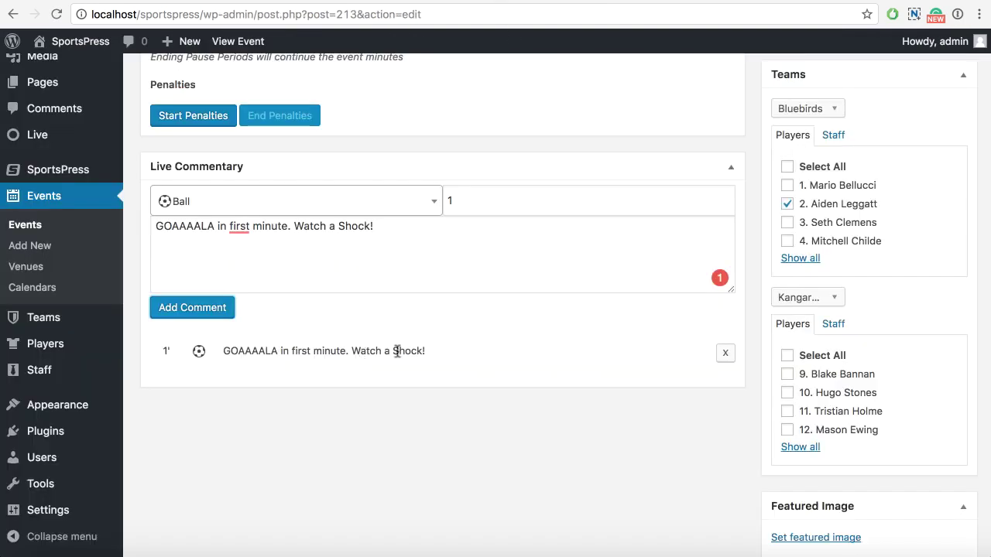
{"action": "left_click", "coordinate": [197, 202]}
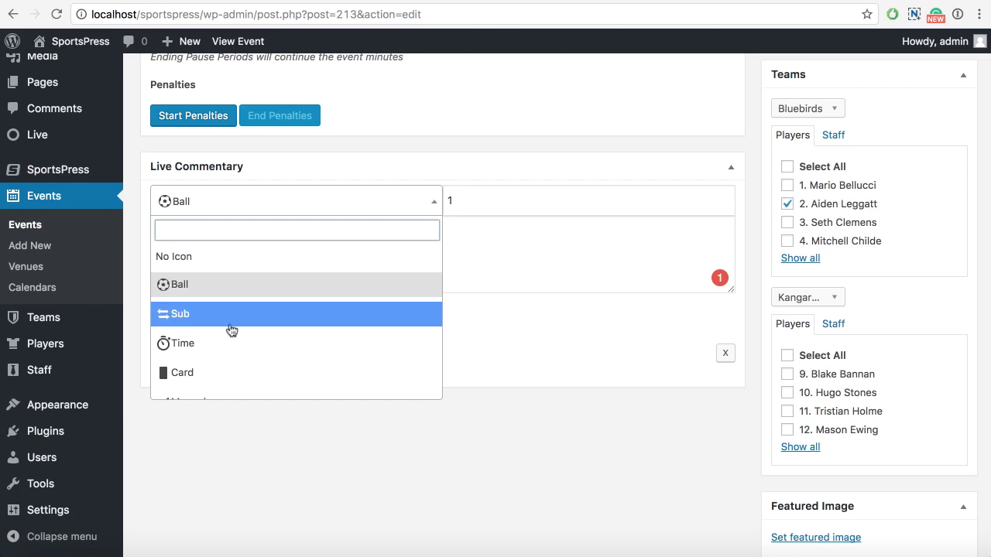
{"action": "scroll", "coordinate": [214, 281], "scroll_direction": "down", "scroll_amount": 1}
{"action": "left_click", "coordinate": [214, 252]}
{"action": "left_click", "coordinate": [471, 195]}
{"action": "type", "text": "0"}
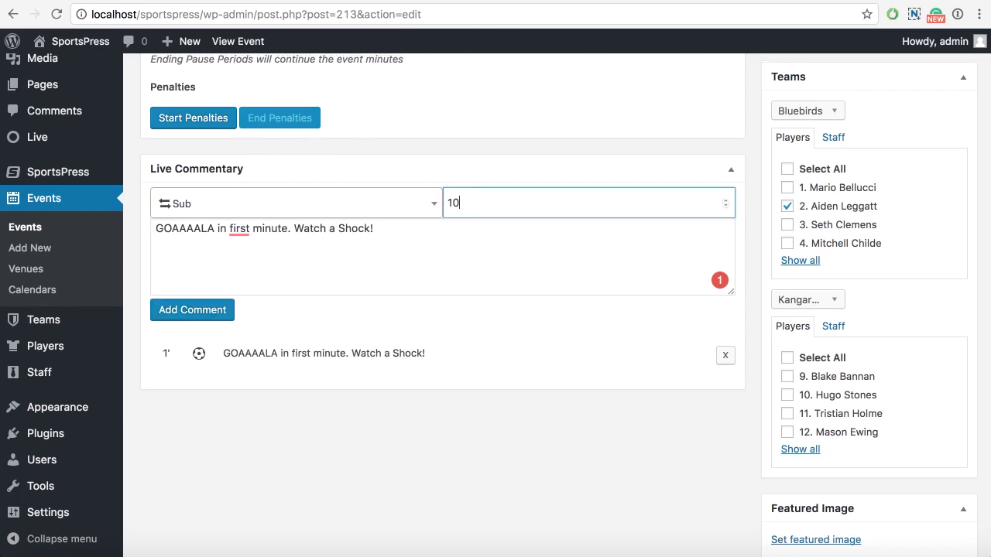
{"action": "triple_click", "coordinate": [445, 236]}
{"action": "type", "text": "S"}
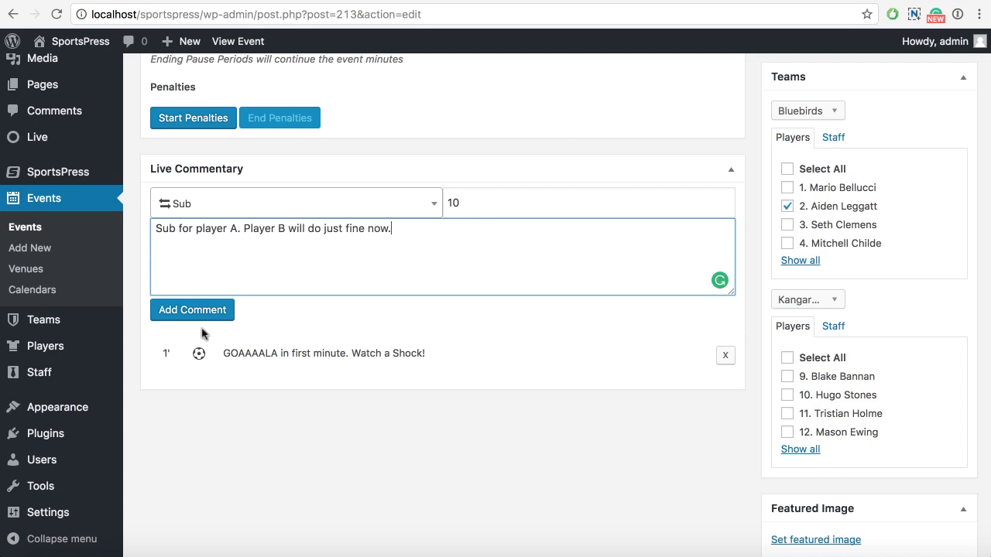
{"action": "left_click", "coordinate": [520, 1]}
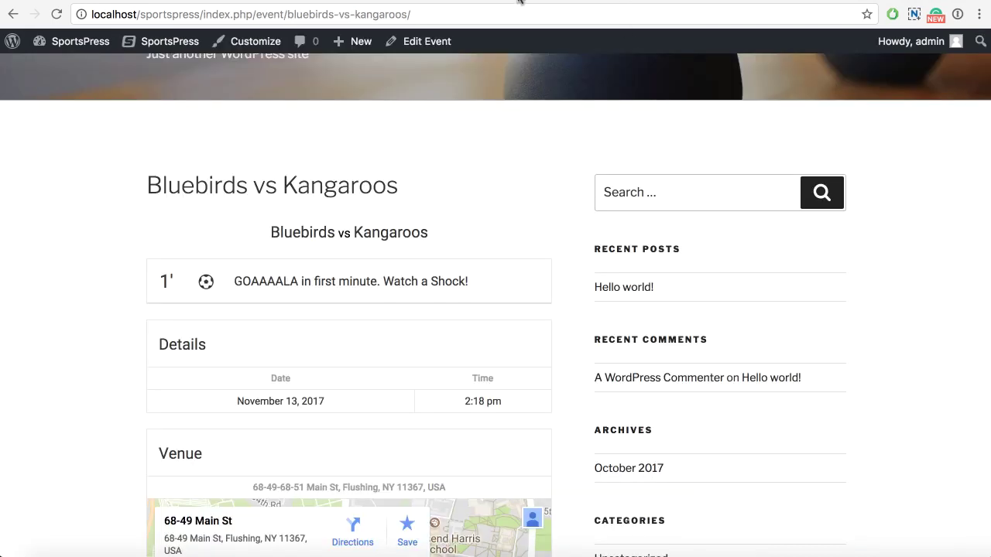
{"action": "left_click", "coordinate": [519, 1]}
{"action": "left_click", "coordinate": [192, 309]}
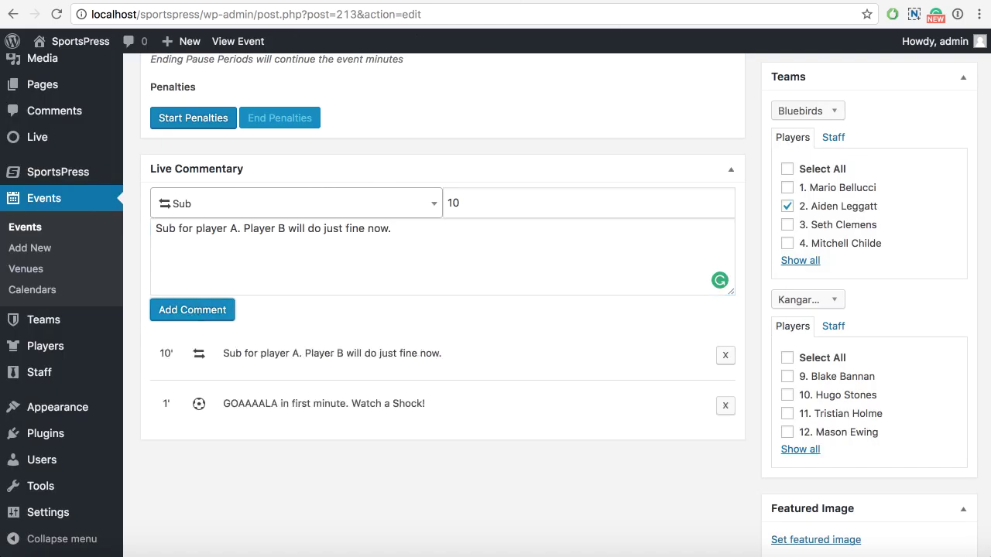
{"action": "key", "text": "ctrl+Tab"}
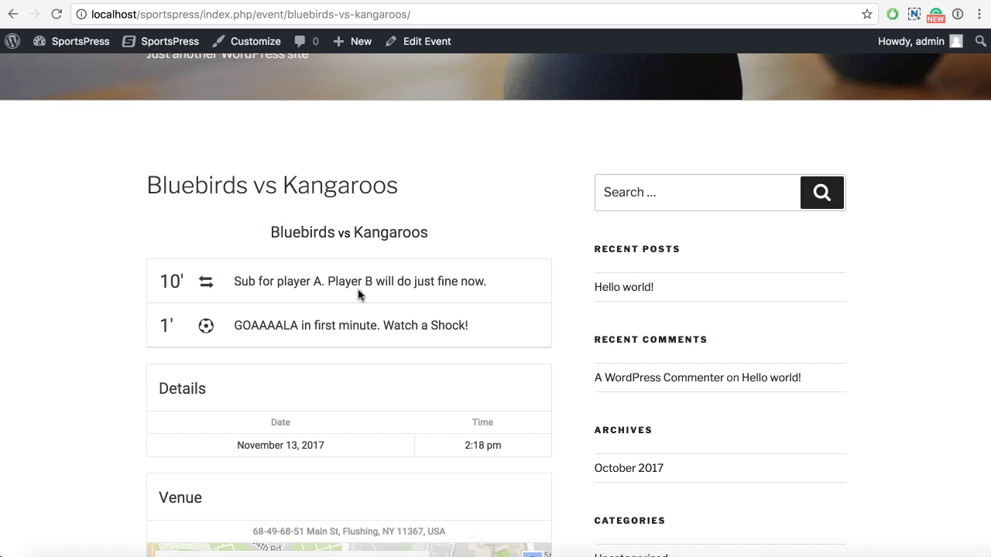
Open the Live plugin's overview page in the site admin and look over its setup instructions
{"action": "key", "text": "ctrl+shift+Tab"}
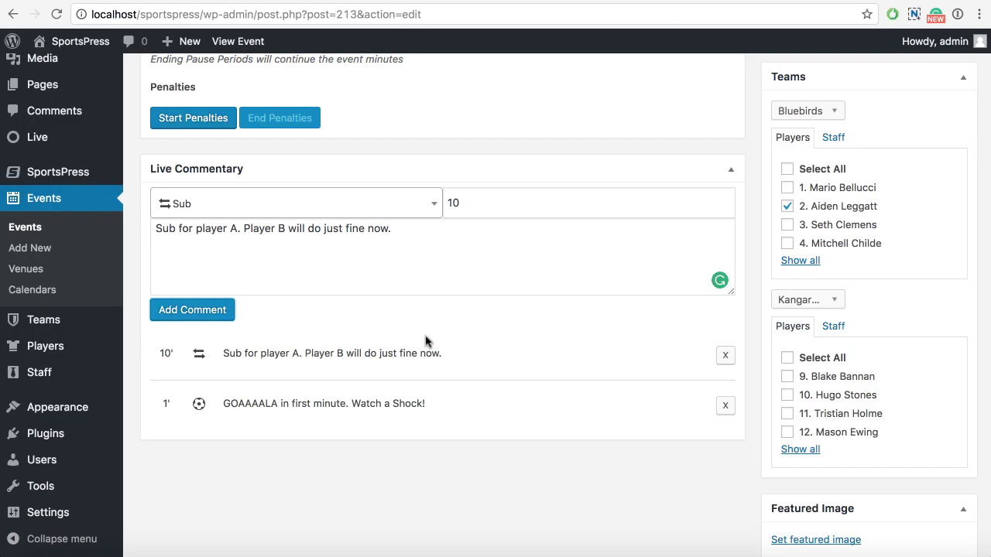
{"action": "scroll", "coordinate": [425, 341], "scroll_direction": "up", "scroll_amount": 10}
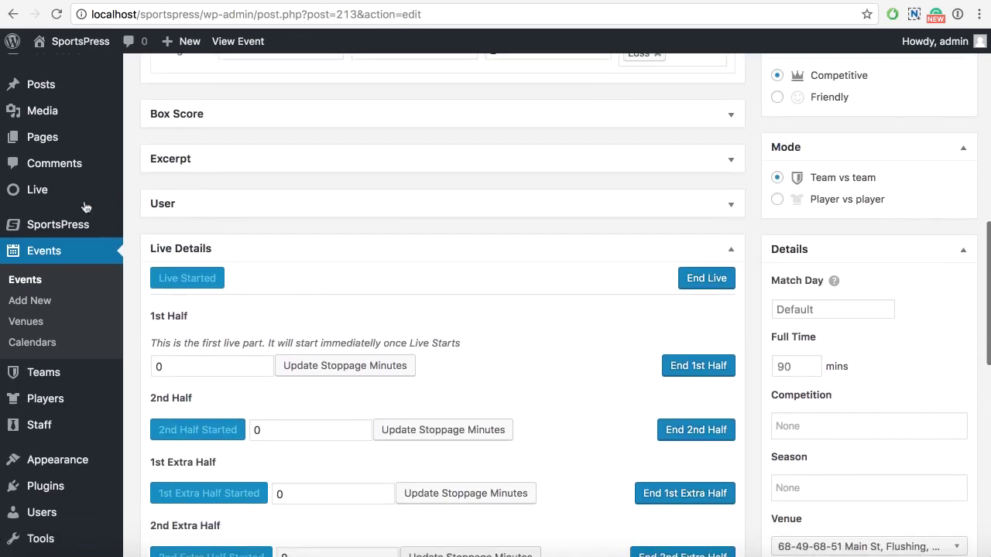
{"action": "left_click", "coordinate": [83, 202]}
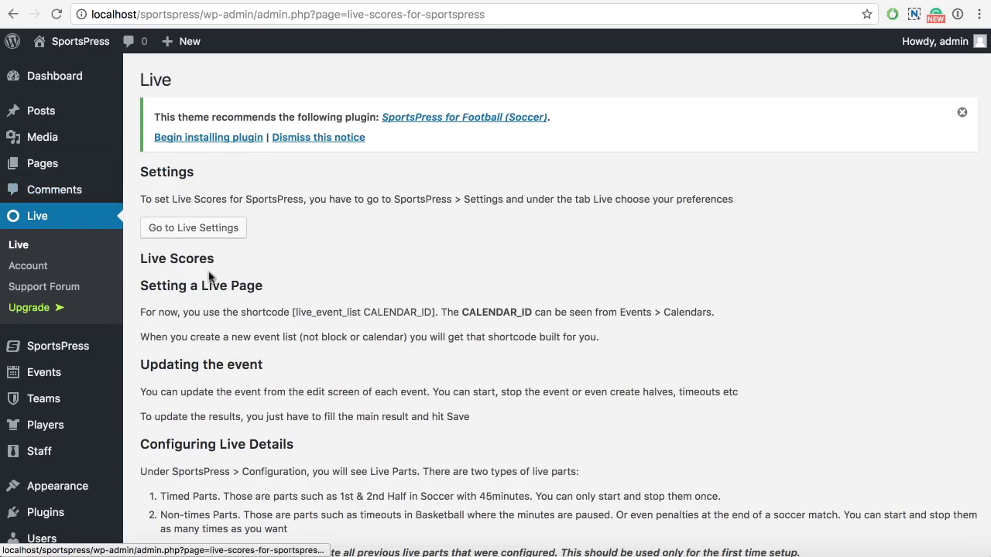
{"action": "scroll", "coordinate": [209, 276], "scroll_direction": "down", "scroll_amount": 3}
{"action": "scroll", "coordinate": [256, 314], "scroll_direction": "up", "scroll_amount": 2}
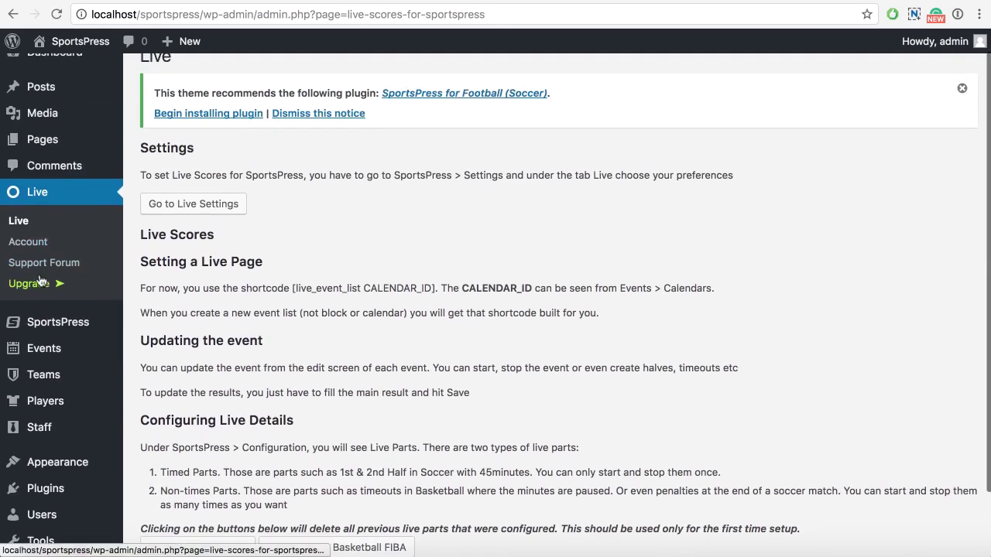
Open the Live Scores upgrade page and compare the features and pricing of the Free and Pro plans
{"action": "left_click", "coordinate": [39, 285]}
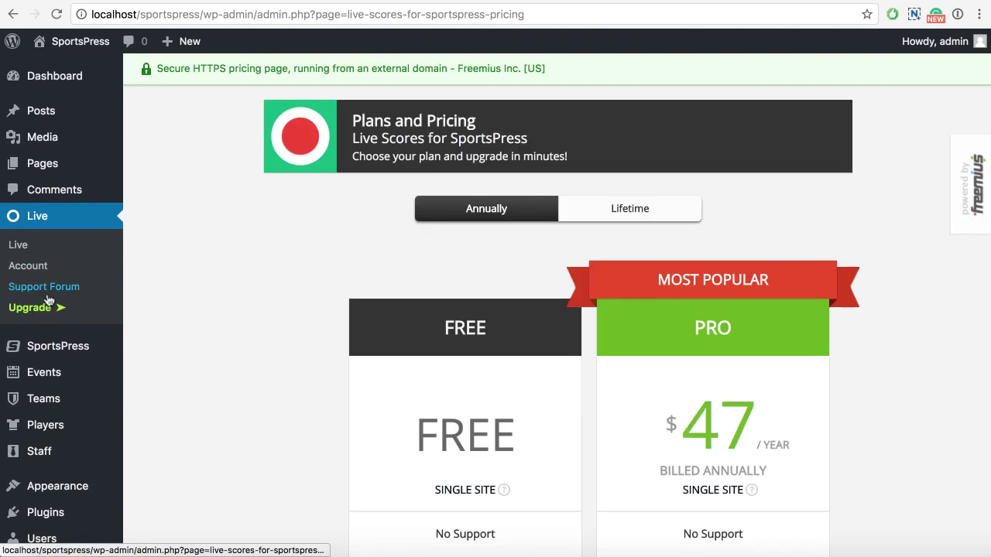
{"action": "scroll", "coordinate": [379, 295], "scroll_direction": "down", "scroll_amount": 3}
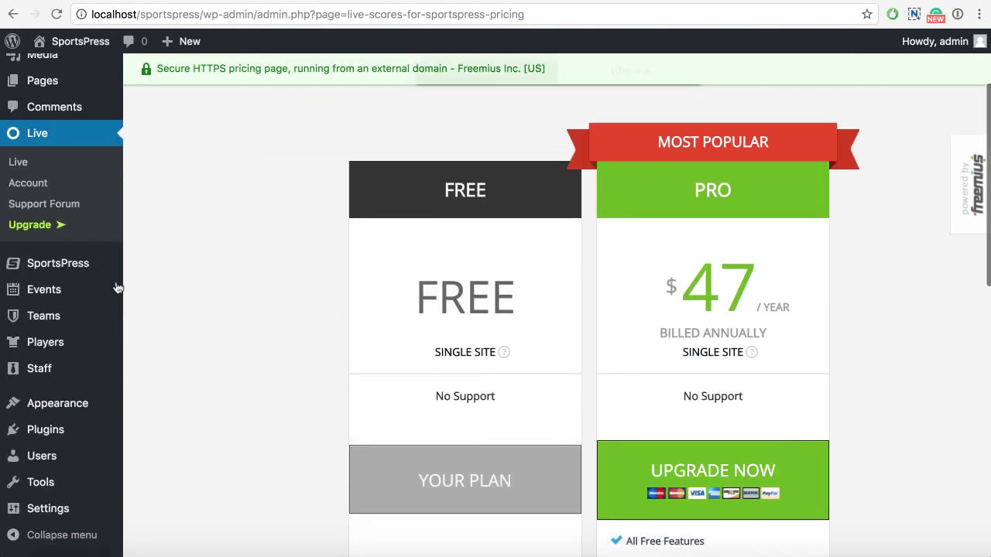
{"action": "scroll", "coordinate": [662, 276], "scroll_direction": "down", "scroll_amount": 3}
{"action": "scroll", "coordinate": [268, 458], "scroll_direction": "up", "scroll_amount": 5}
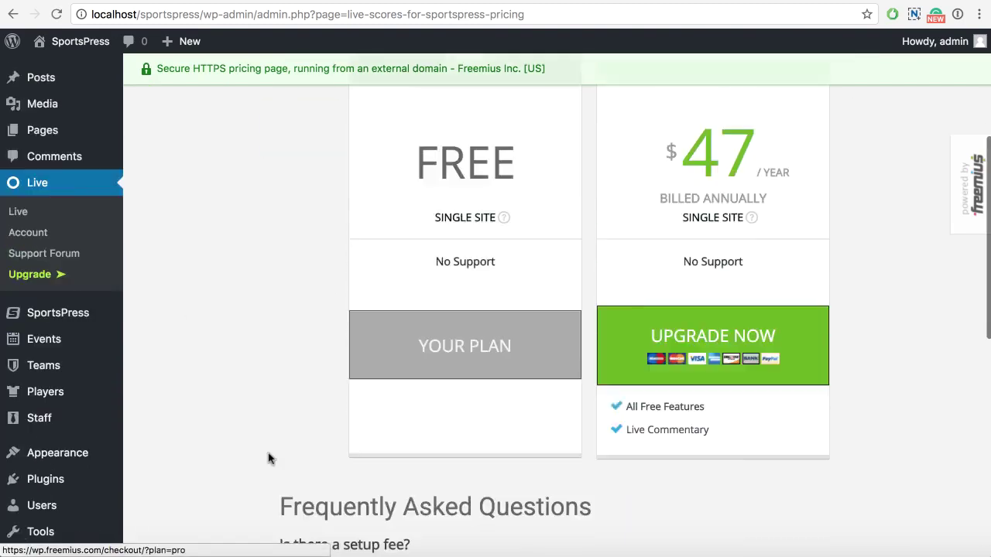
Return to the Live overview to review the live details configuration instructions, and open the plugin's support forum
{"action": "left_click", "coordinate": [23, 248]}
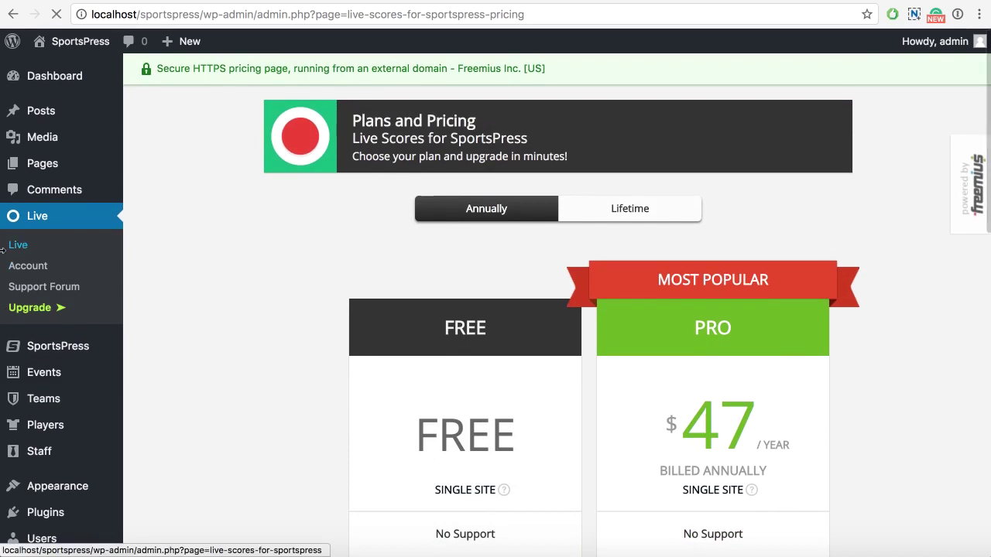
{"action": "scroll", "coordinate": [198, 367], "scroll_direction": "down", "scroll_amount": 3}
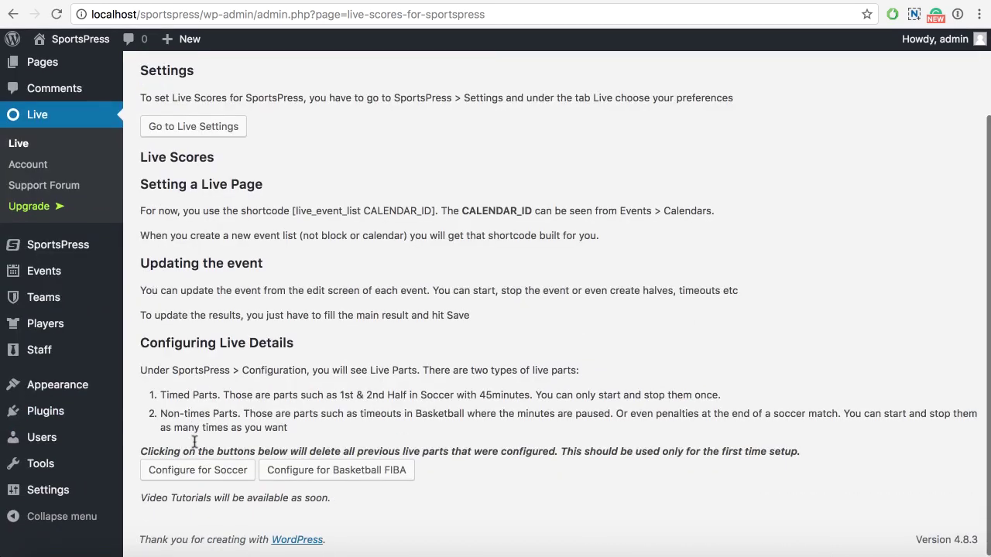
{"action": "scroll", "coordinate": [197, 367], "scroll_direction": "up", "scroll_amount": 3}
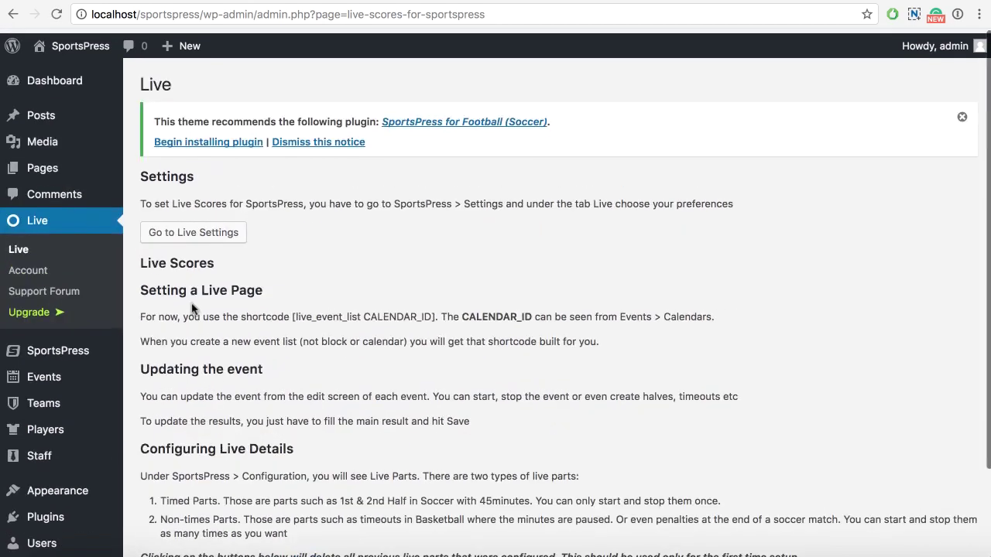
{"action": "left_click", "coordinate": [35, 288]}
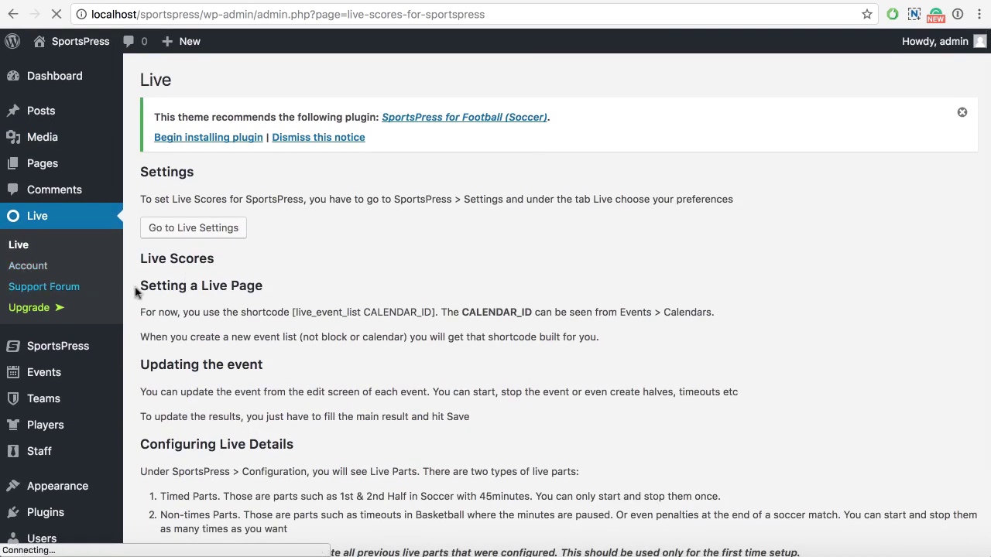